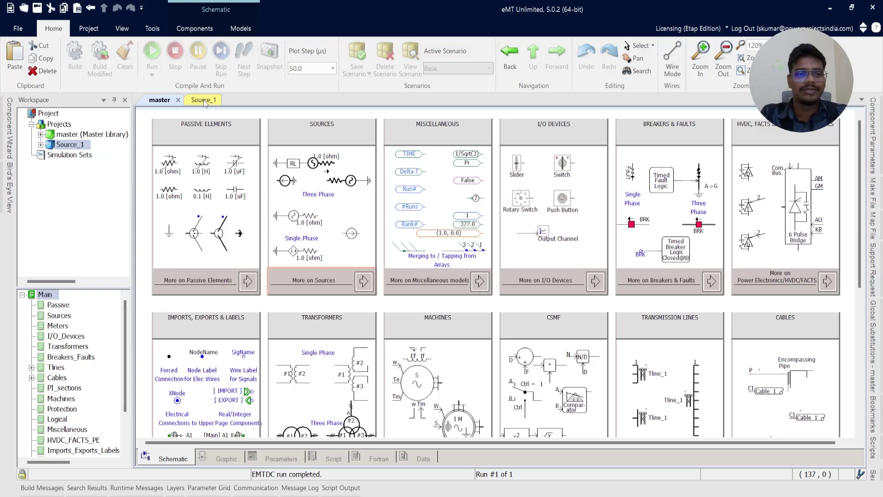
- Unload the Source_1 project from the workspace
click(204, 100)
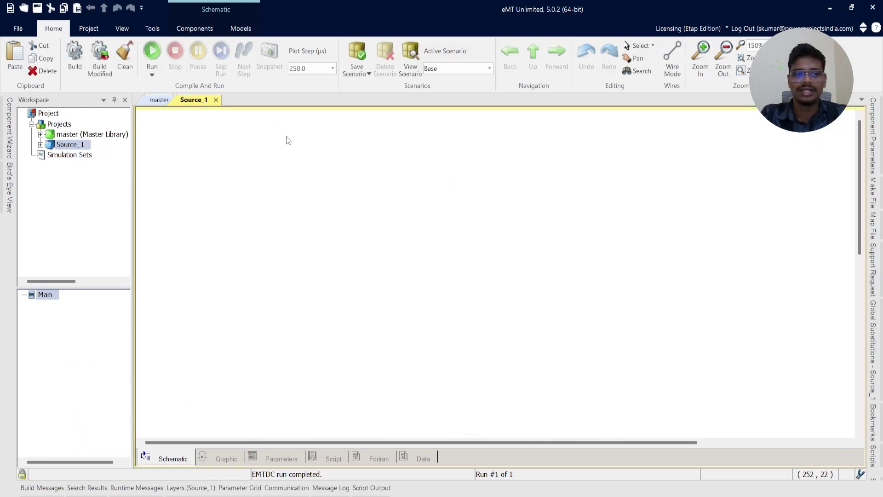
click(170, 101)
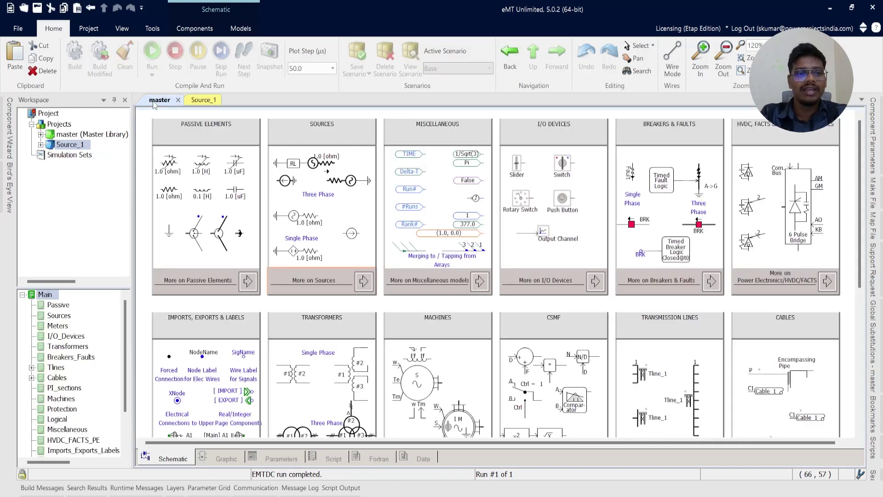
click(204, 100)
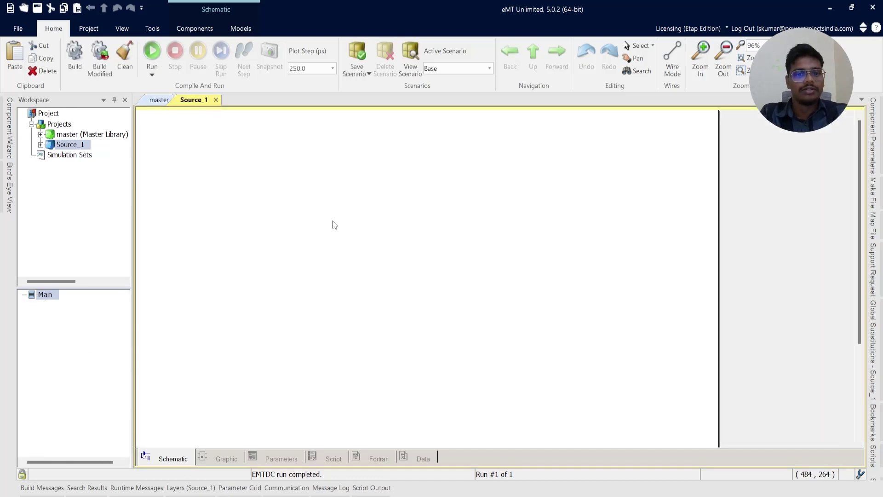
right_click(69, 142)
click(101, 209)
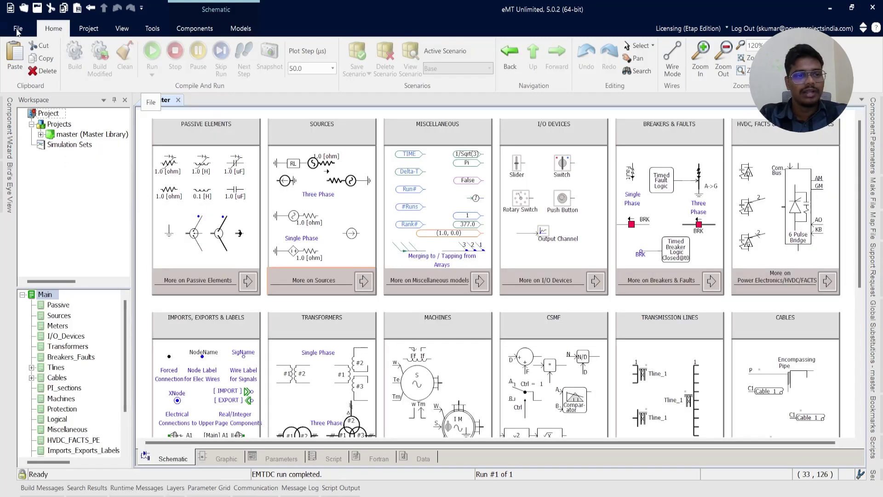
click(74, 134)
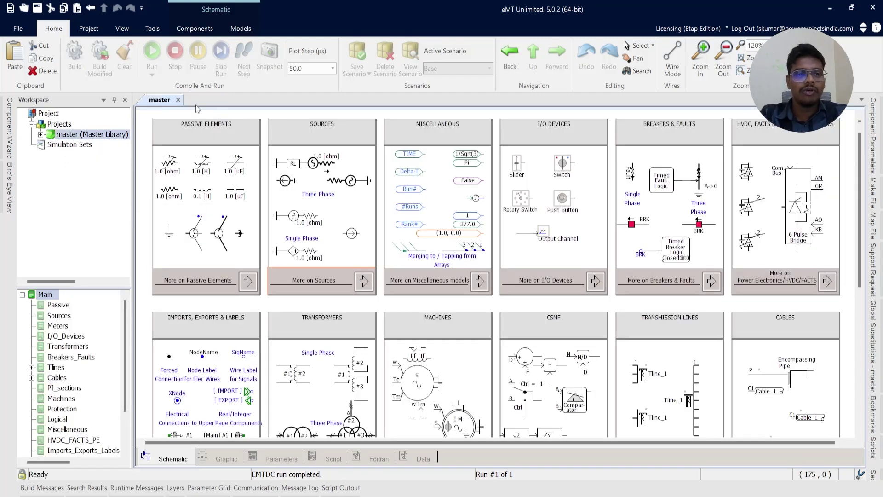
- Create a new case with the namespace Source
click(18, 28)
click(25, 52)
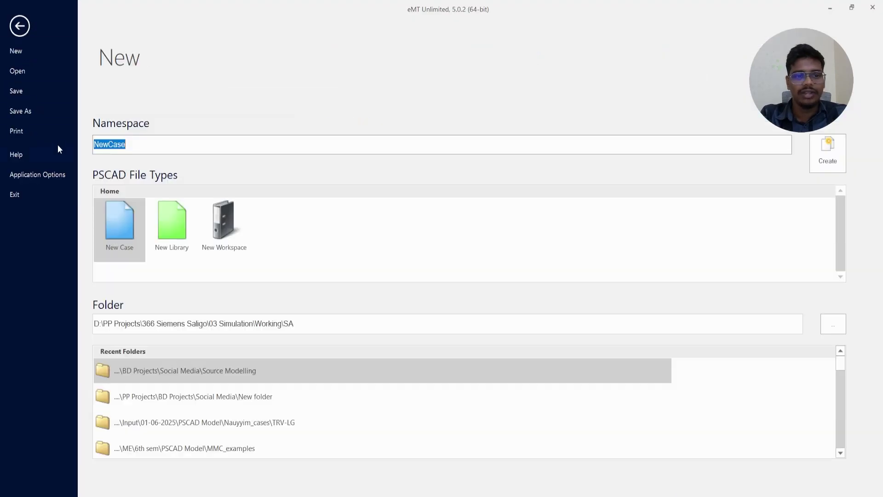
click(124, 151)
double_click(144, 145)
text(Spd)
key(BackSpace)
key(BackSpace)
text(oujr)
key(BackSpace)
key(BackSpace)
text(rce)
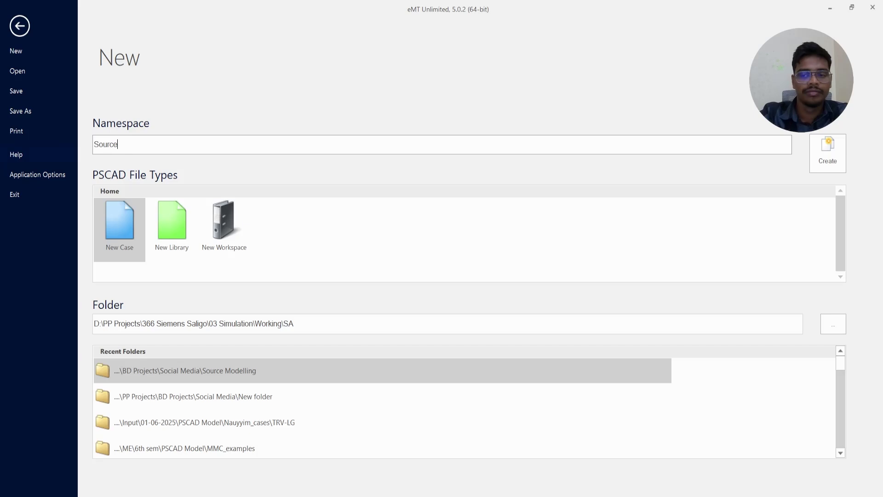
click(838, 147)
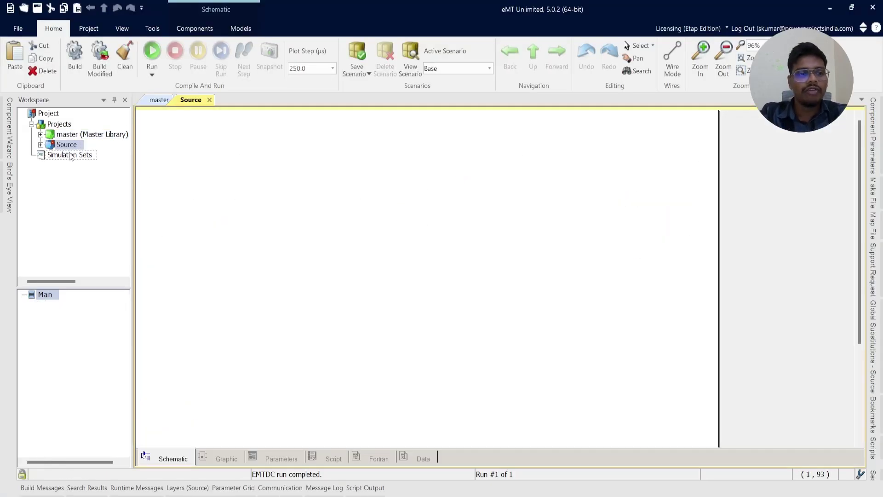
- Open the full Sources page of the master library
click(157, 100)
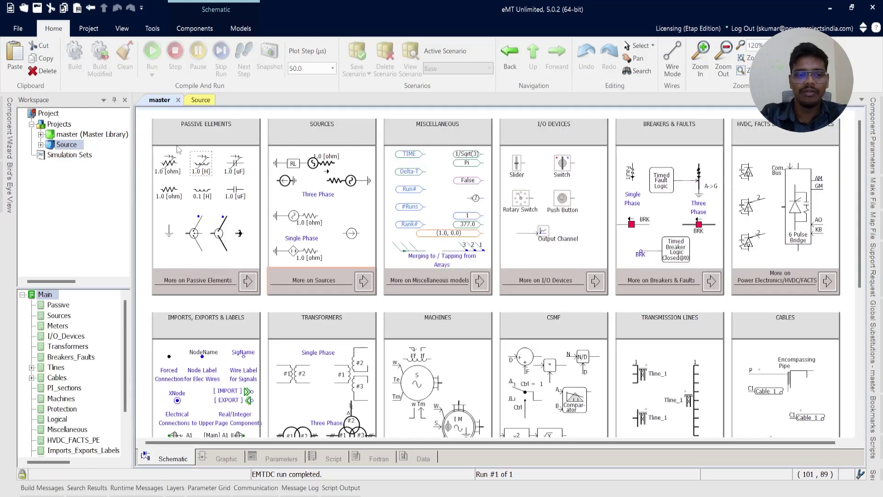
click(199, 99)
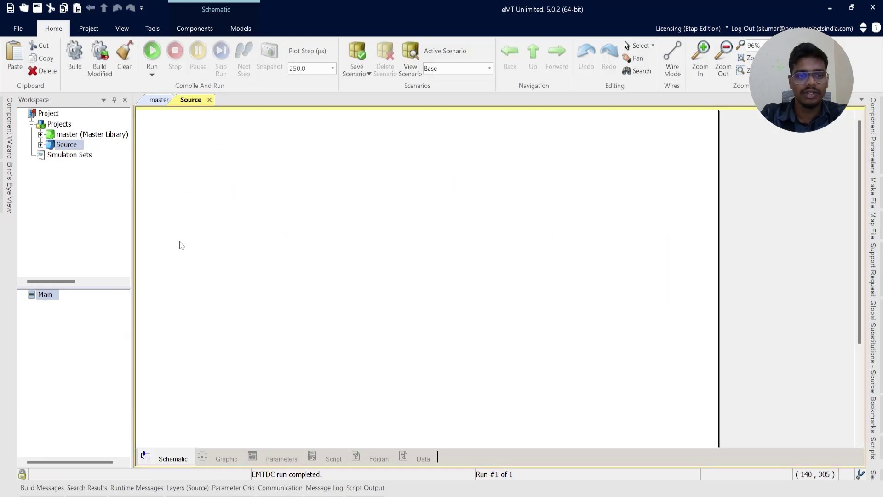
click(157, 100)
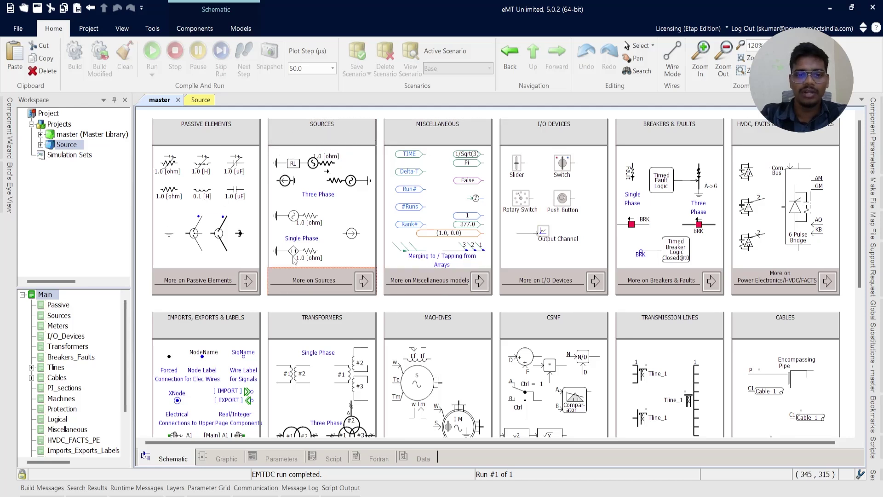
click(337, 282)
- Look over the library's source models, including the harmonic, dependent, current, photovoltaic and battery sources
scroll(319, 250, down, 2)
scroll(318, 251, up, 2)
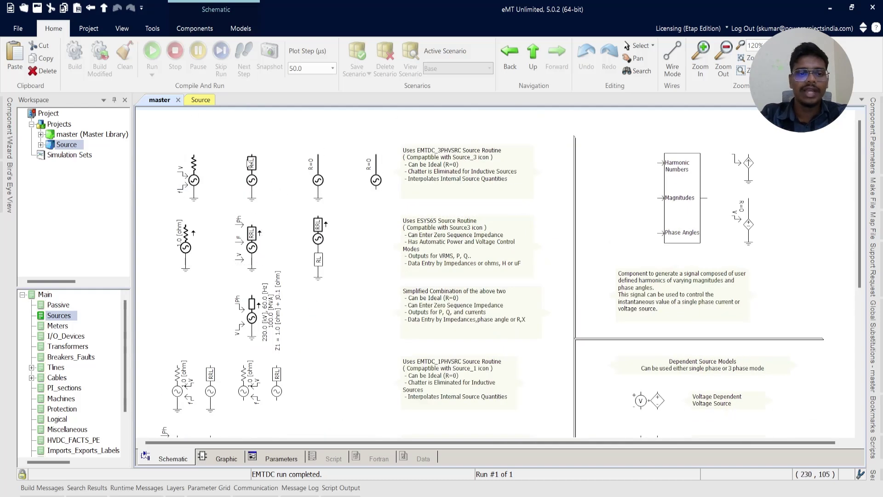
scroll(639, 218, down, 1)
scroll(708, 193, up, 1)
drag(626, 128, 775, 267)
scroll(657, 285, down, 2)
click(658, 274)
scroll(656, 289, up, 3)
scroll(283, 274, down, 7)
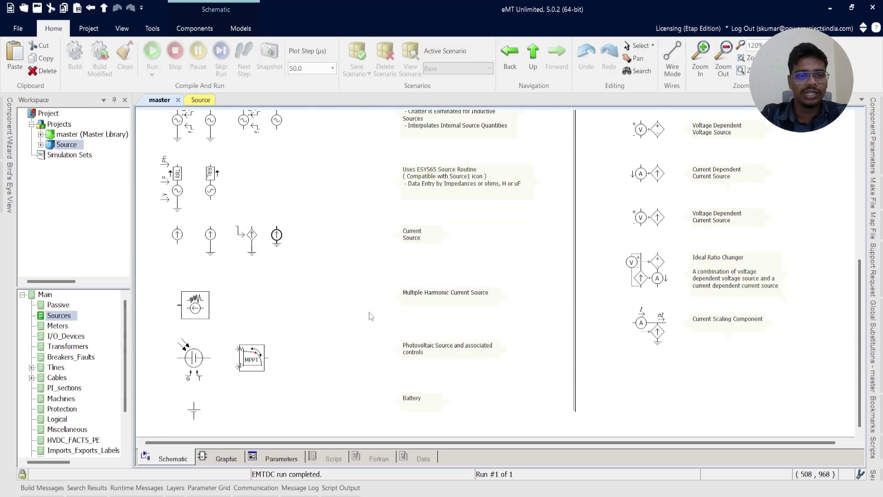
scroll(243, 222, up, 6)
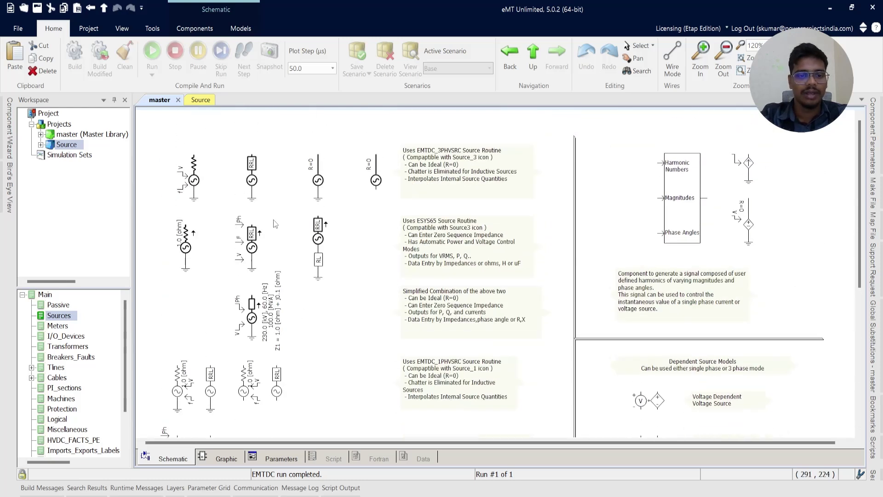
- Examine the three-phase voltage source models and the notes describing their source routines
scroll(207, 156, up, 2)
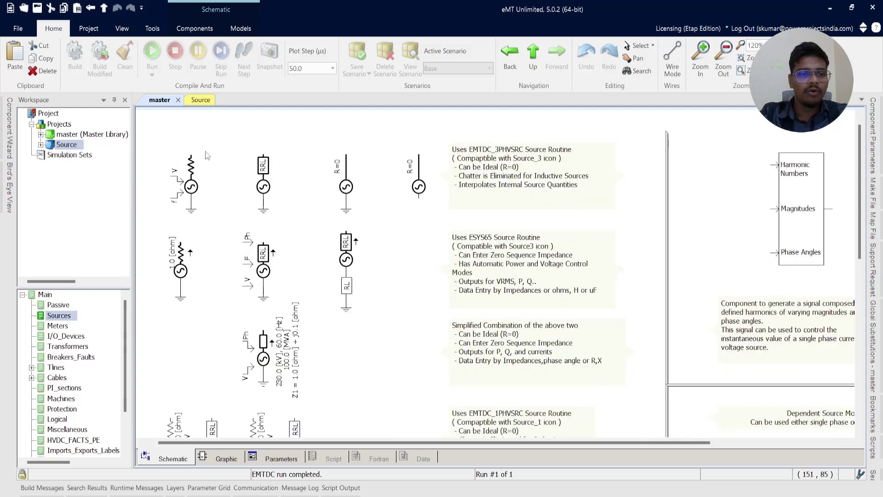
drag(269, 152, 308, 173)
drag(185, 150, 541, 270)
drag(164, 265, 400, 339)
scroll(357, 368, down, 2)
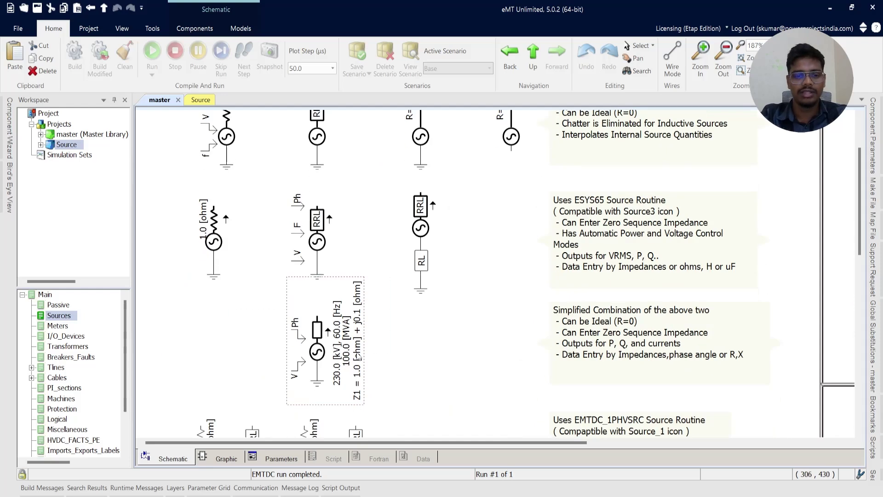
scroll(451, 322, down, 3)
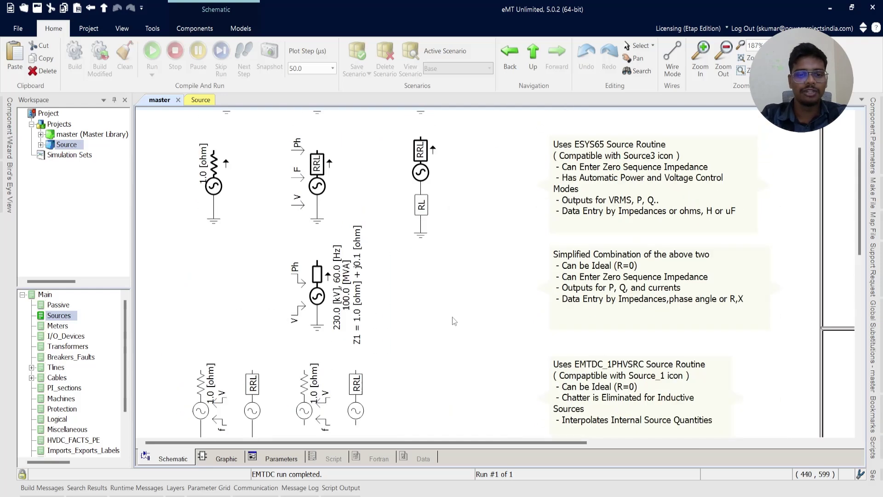
scroll(454, 320, up, 5)
drag(462, 446, 460, 150)
- Review the configuration and signal parameters of the resistive three-phase source with V and f inputs
double_click(219, 202)
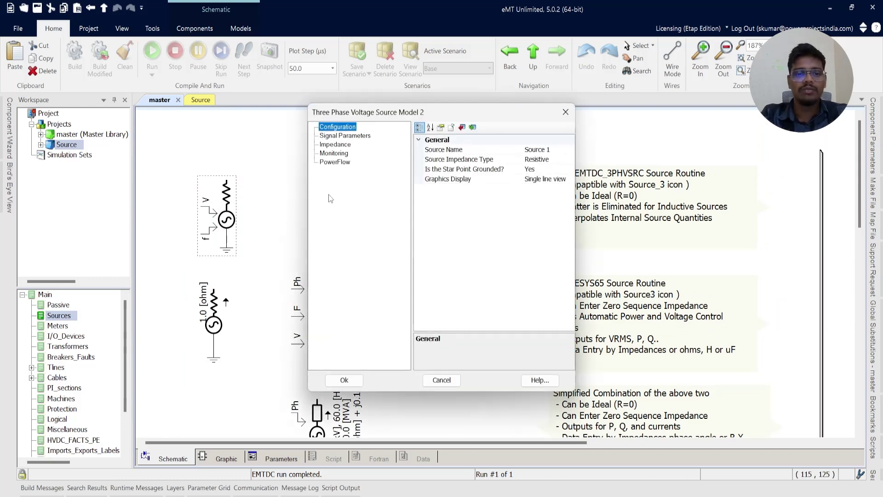
key(Escape)
drag(168, 152, 331, 230)
double_click(207, 226)
key(Escape)
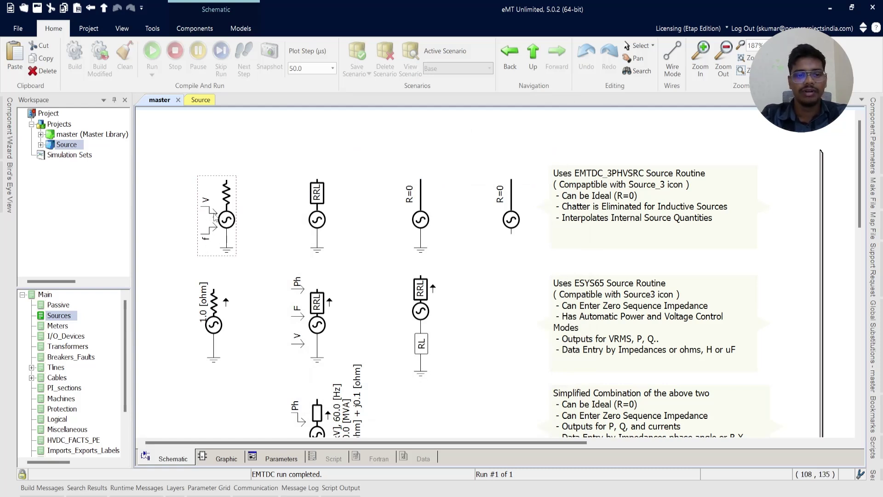
double_click(233, 242)
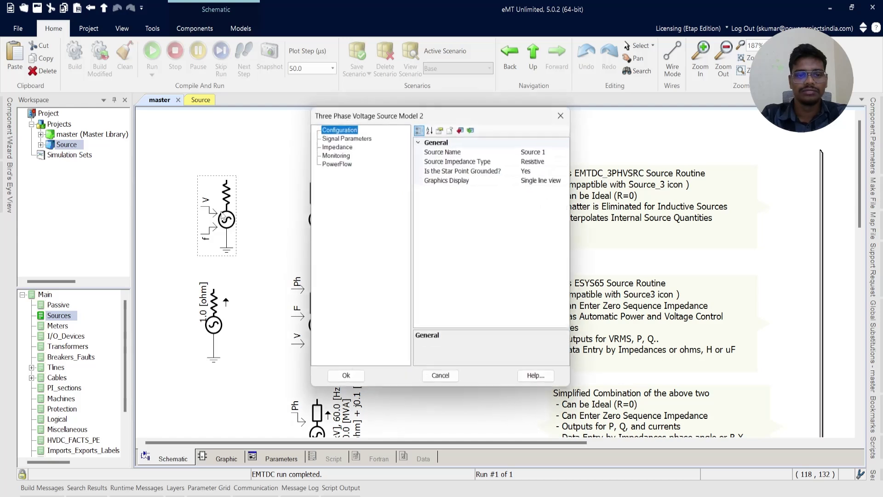
click(332, 136)
click(540, 278)
drag(555, 278, 366, 277)
key(Escape)
key(Escape)
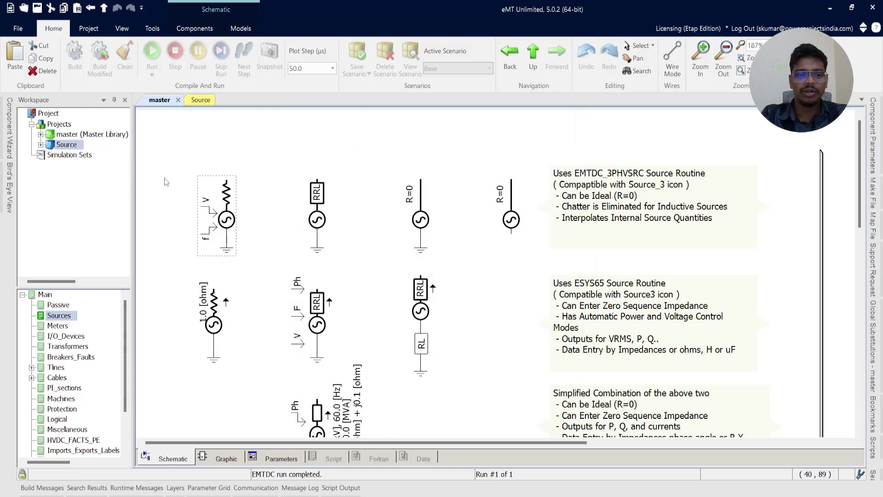
- Try the Ideal (R=0) source impedance type on the resistive three-phase source, and discard the change
double_click(205, 229)
click(486, 161)
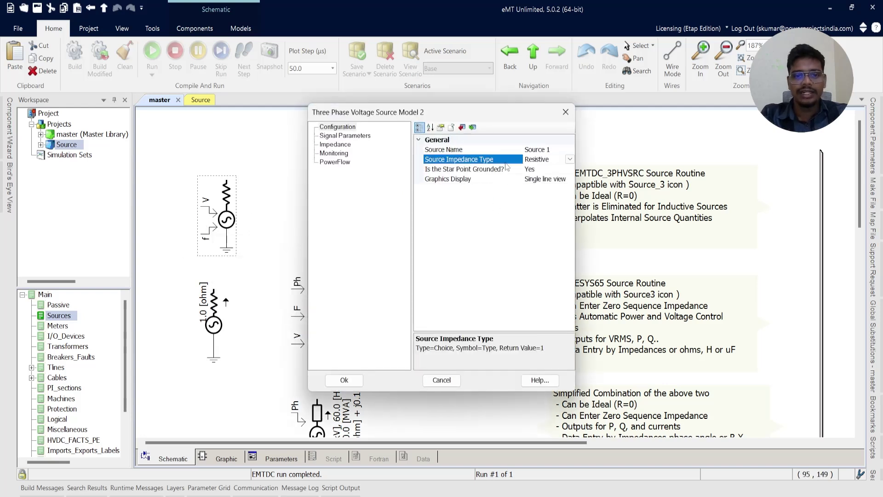
click(570, 159)
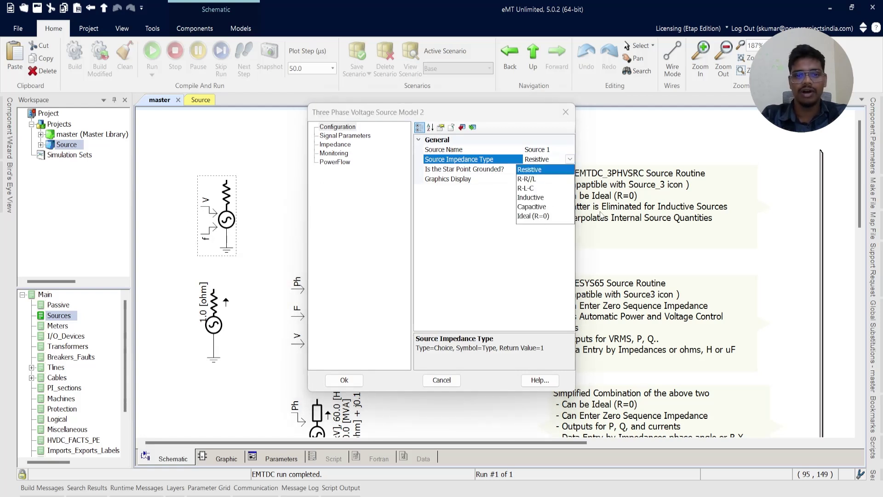
click(533, 216)
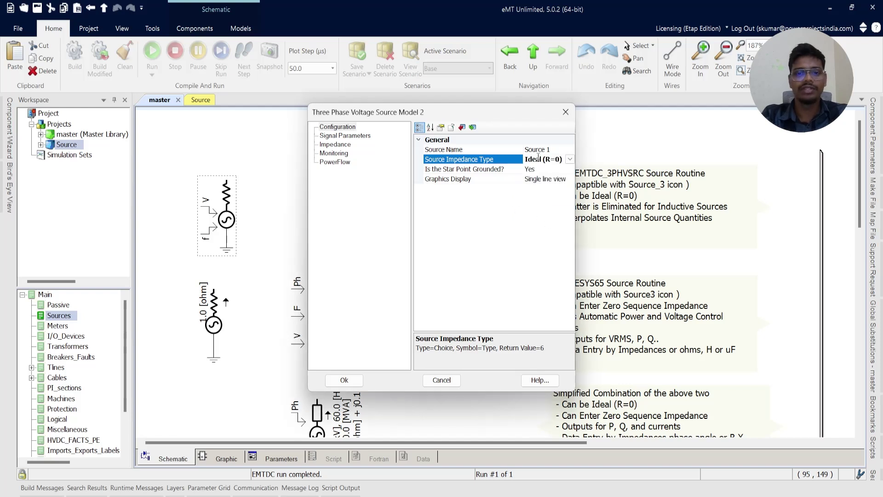
drag(499, 117, 551, 163)
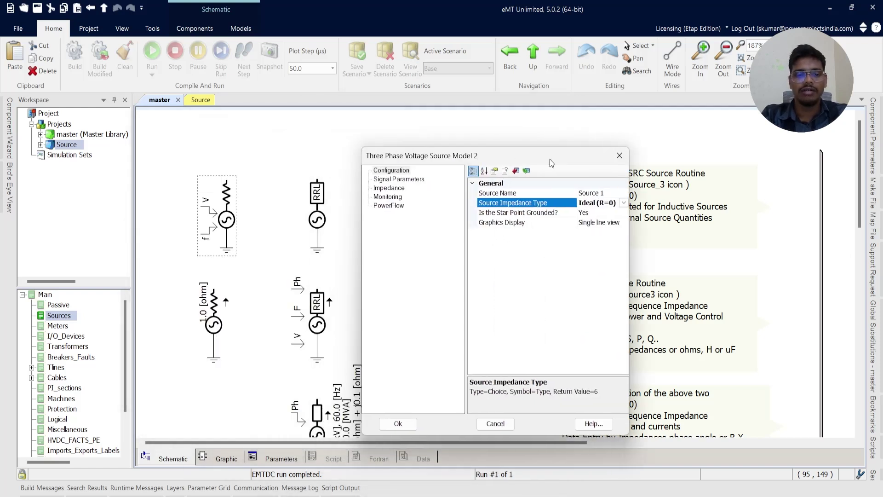
click(620, 156)
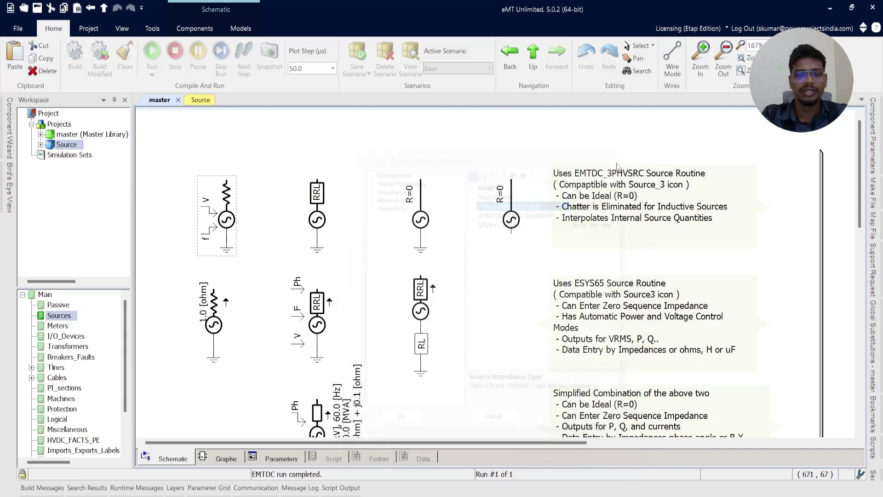
- Check the configuration parameters of the ungrounded ideal (R=0) three-phase source
double_click(510, 216)
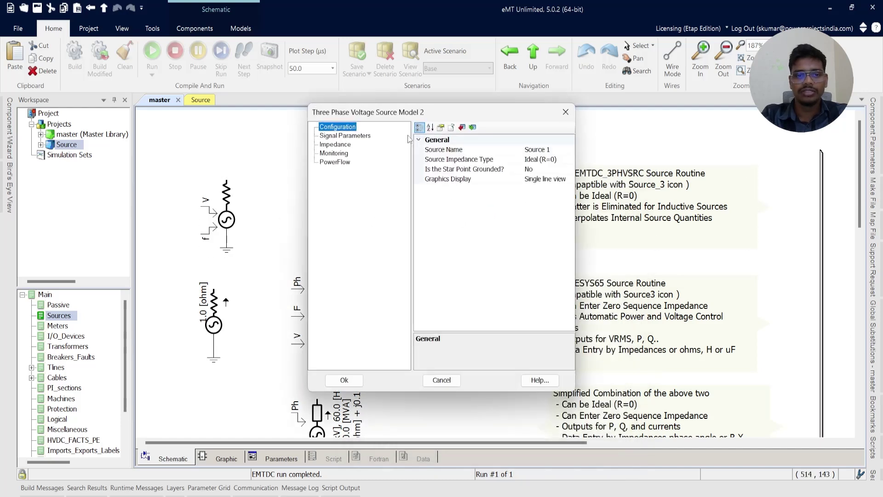
key(Escape)
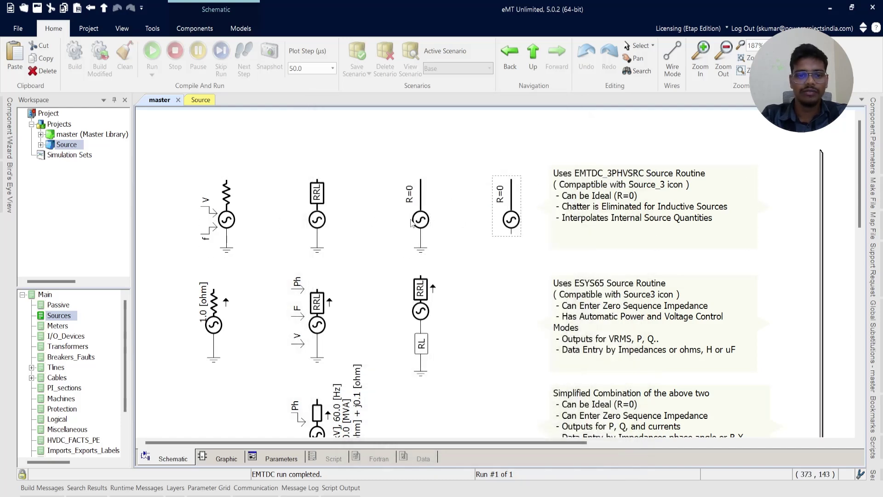
- Copy the simplified combination three-phase source (230 kV, 100 MVA) from the master library into the Source schematic
scroll(164, 256, down, 3)
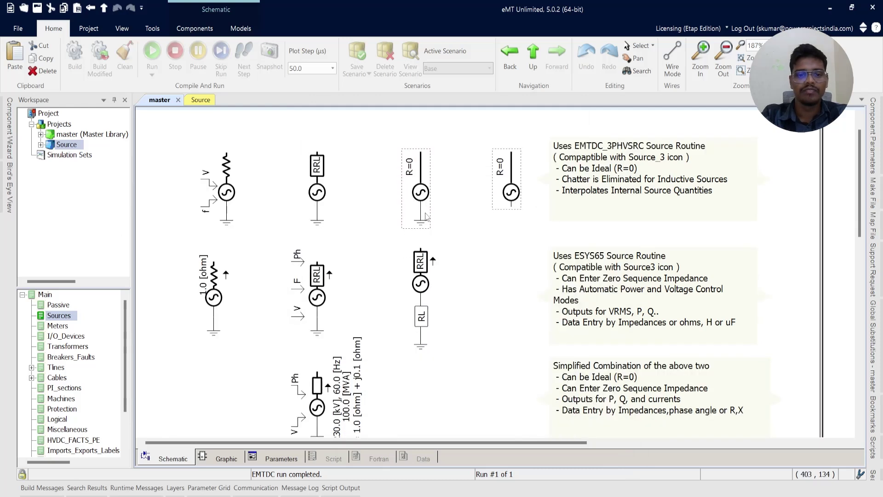
scroll(213, 211, down, 1)
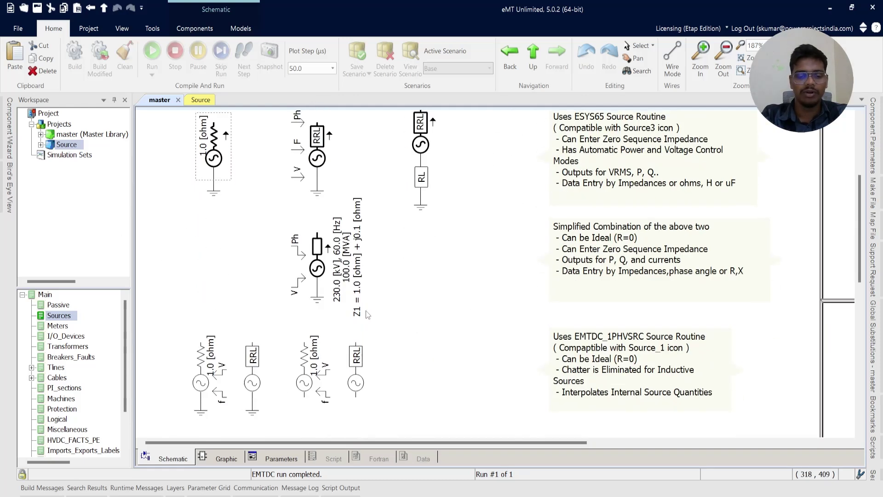
right_click(310, 295)
key(Escape)
right_click(325, 298)
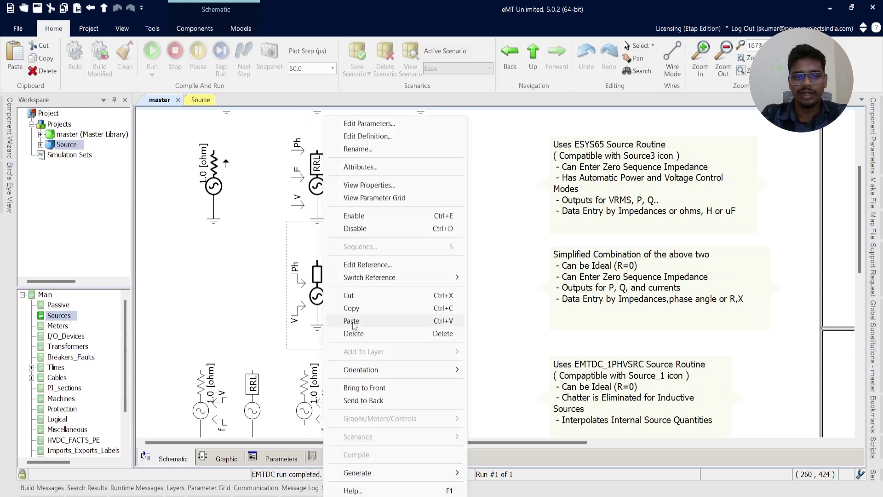
click(339, 303)
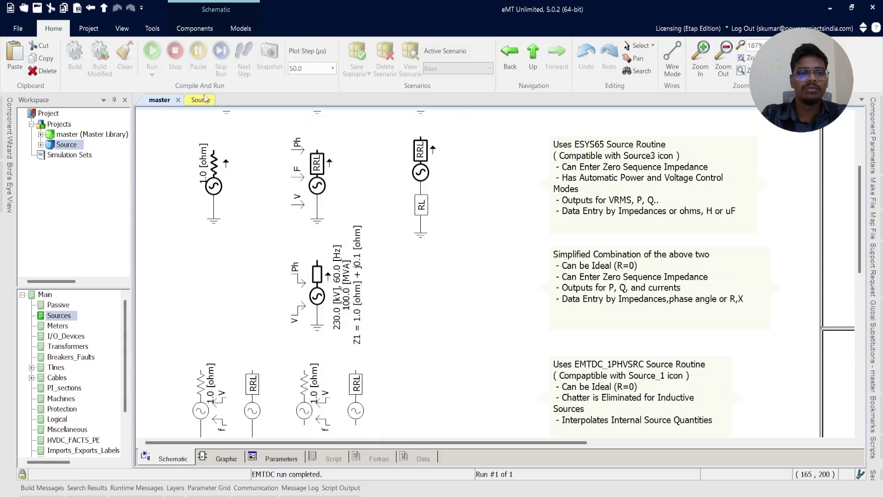
click(201, 99)
right_click(271, 197)
click(333, 265)
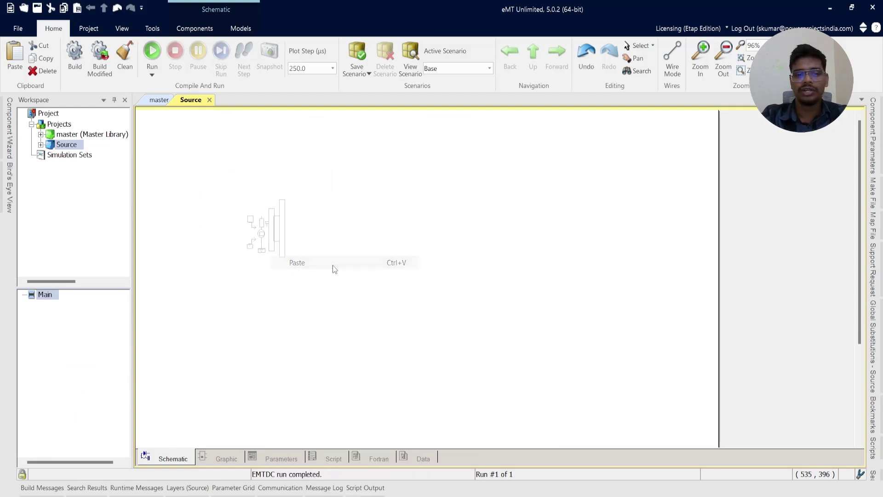
- Reposition the pasted three-phase source in the schematic and rotate it to lie horizontally with its terminal facing right
scroll(280, 255, up, 3)
drag(322, 241, 288, 269)
key(r)
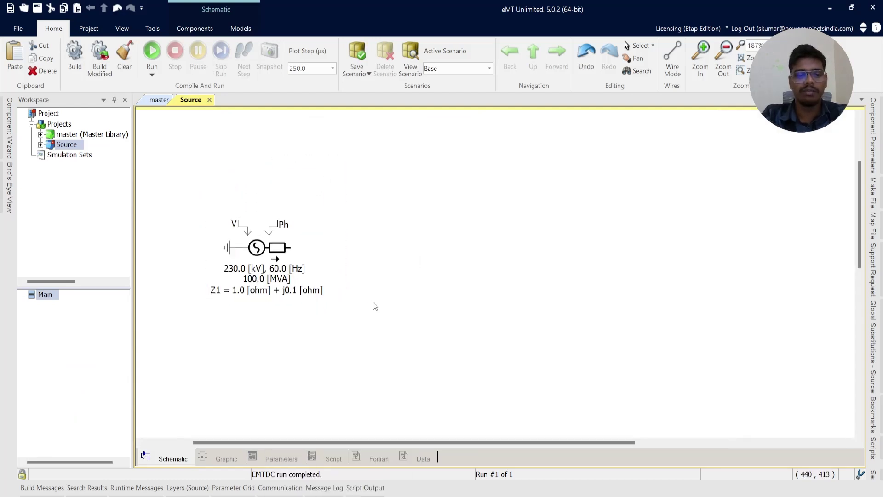
scroll(230, 221, up, 2)
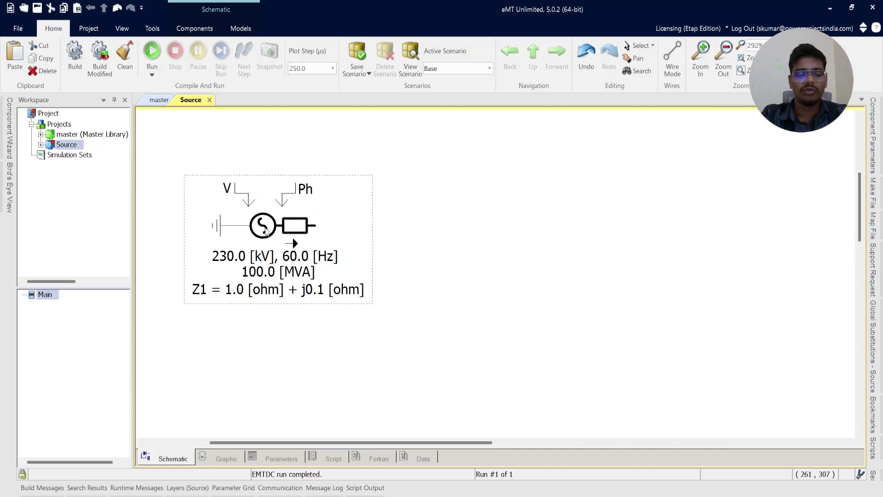
- Review the configuration and positive sequence impedance parameters of the three-phase source, and close them without changes
double_click(266, 238)
click(341, 154)
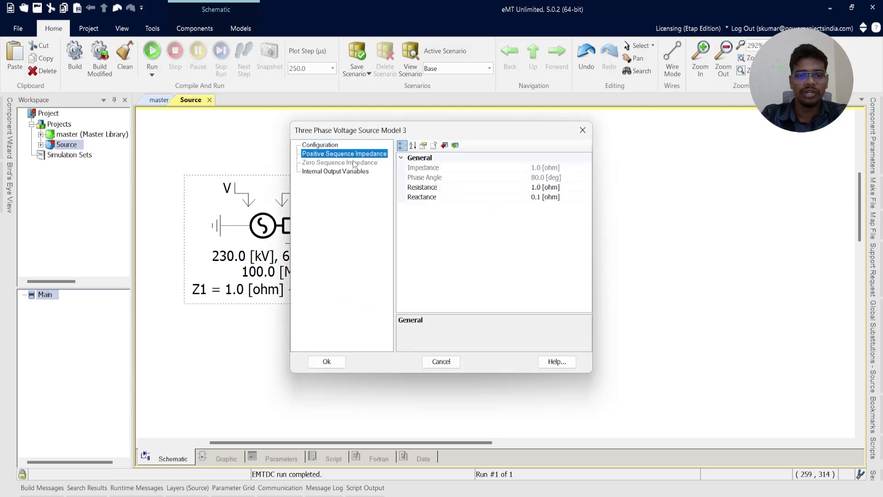
click(355, 163)
click(357, 155)
click(355, 163)
click(355, 155)
click(354, 164)
click(318, 145)
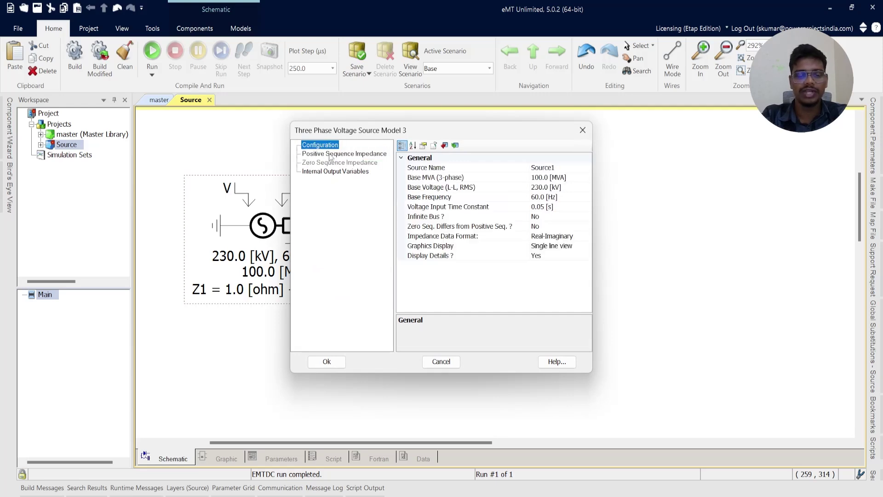
key(Escape)
- Reposition the three-phase source within the open area of the Source schematic
double_click(263, 225)
drag(476, 132, 221, 178)
scroll(437, 208, down, 1)
drag(435, 207, 483, 232)
scroll(378, 251, up, 1)
click(164, 147)
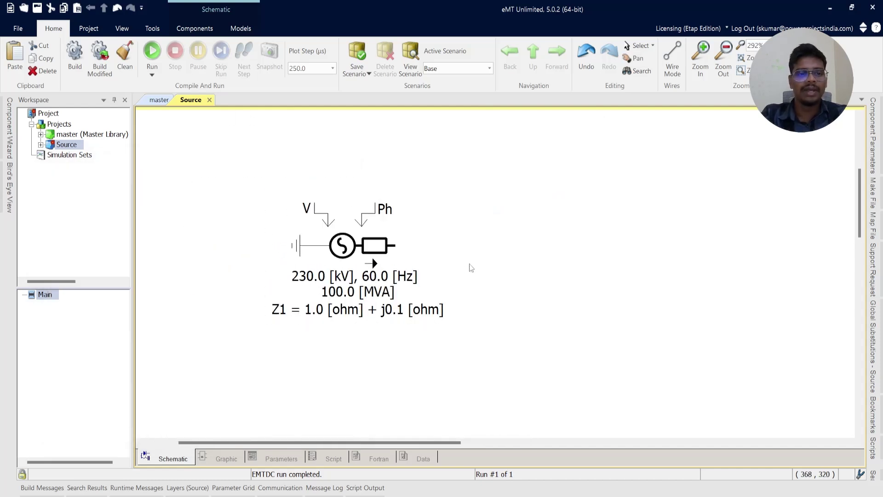
drag(343, 253, 302, 253)
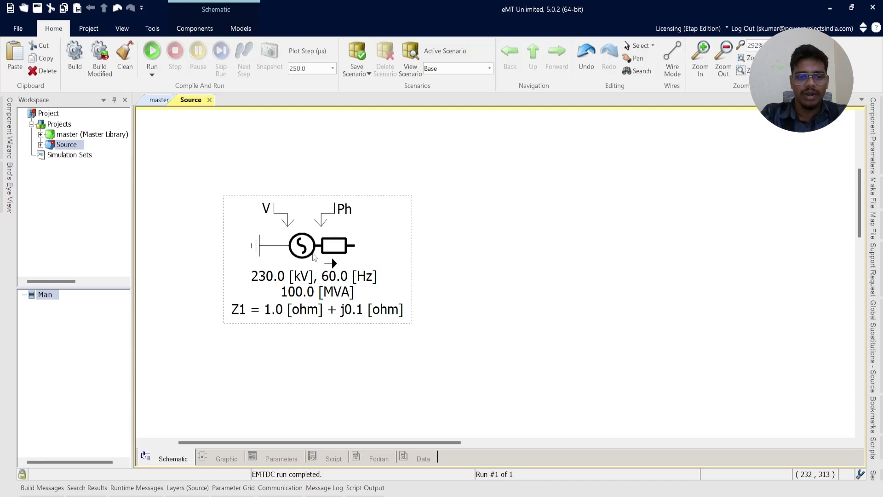
- Open the three-phase source's configuration parameters and rename the source to Grid
double_click(314, 257)
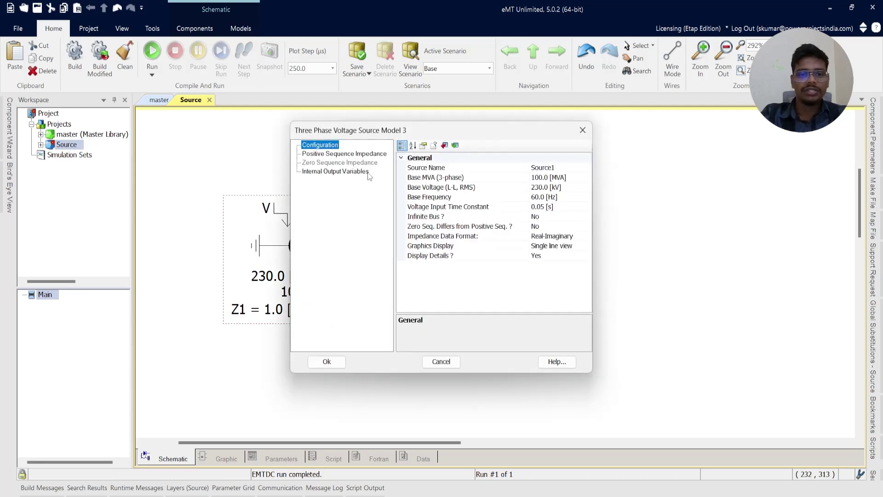
click(424, 171)
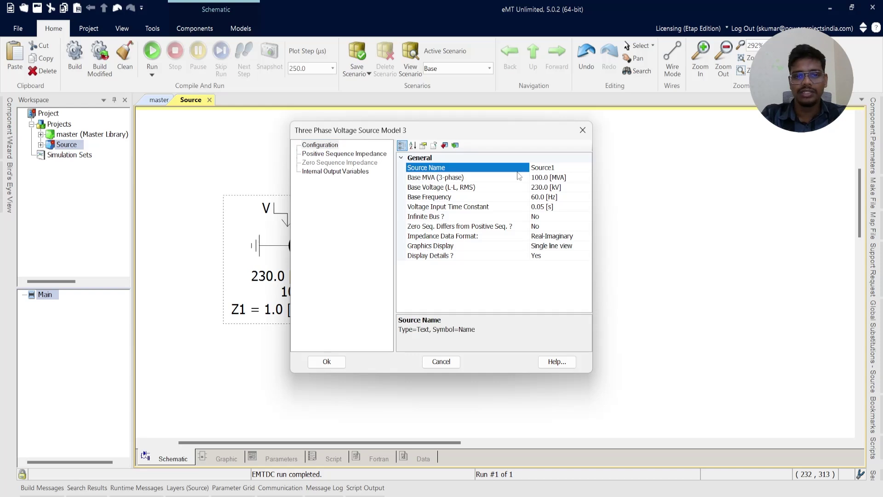
drag(560, 170, 415, 173)
drag(567, 170, 491, 172)
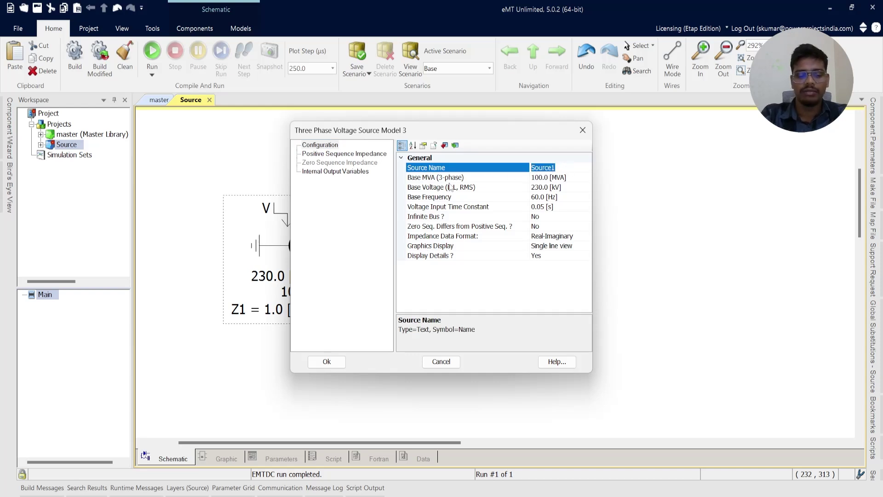
text(Grid)
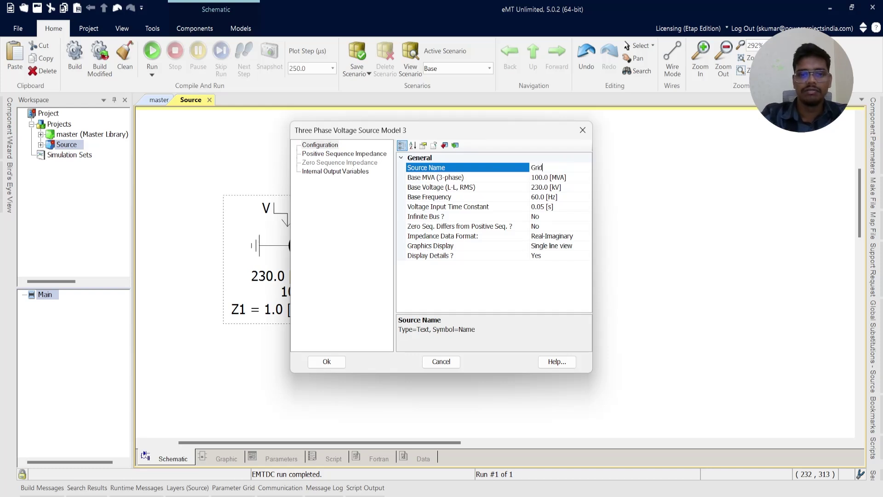
- Check the base MVA and base voltage of the source, and set its base frequency to 50 Hz
click(557, 178)
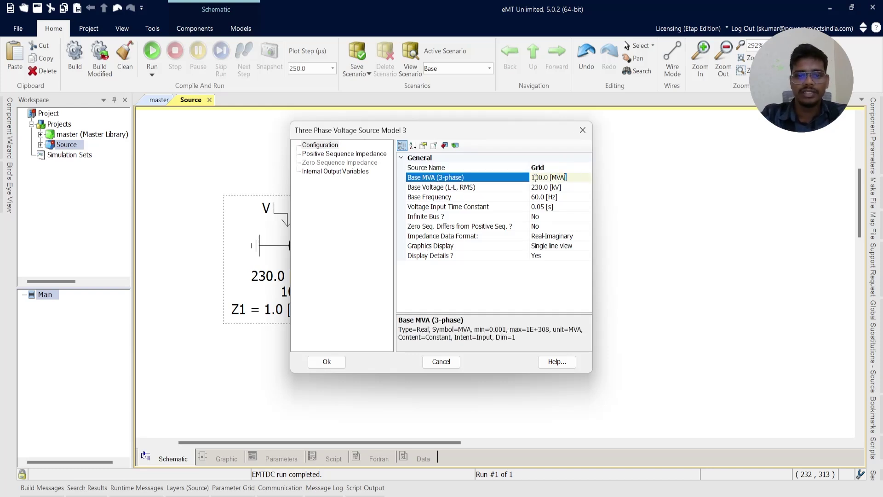
click(429, 190)
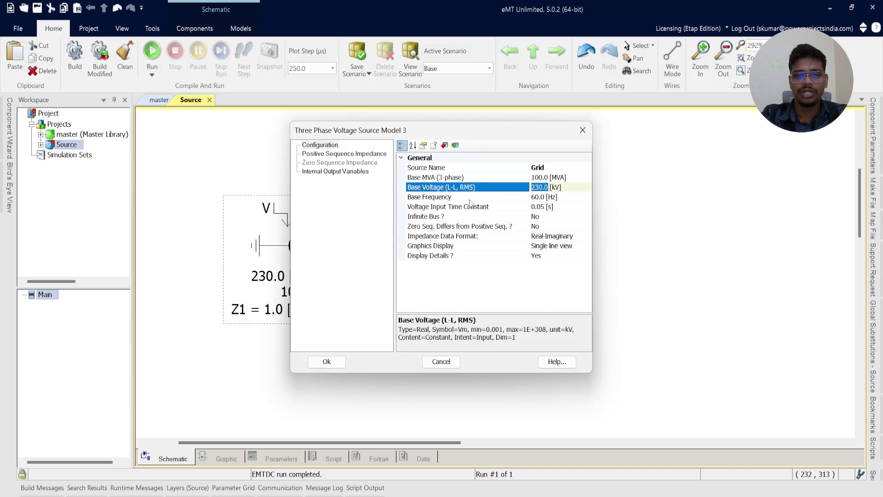
click(471, 197)
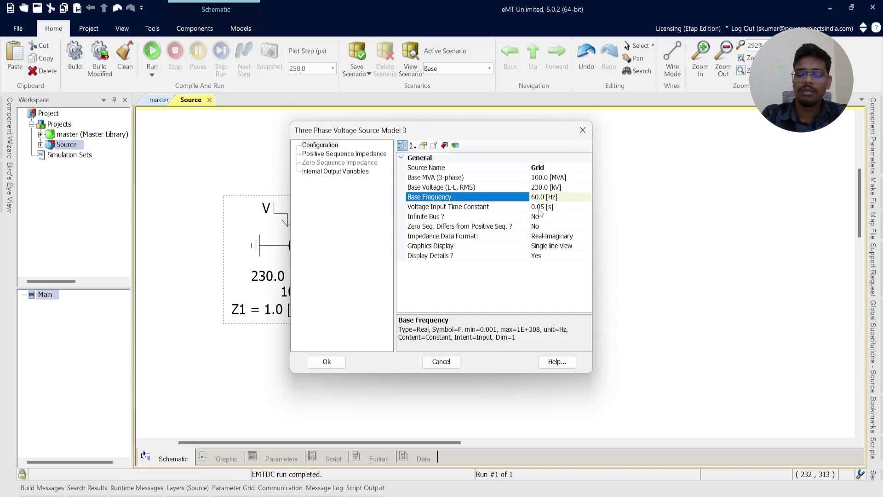
click(535, 197)
key(BackSpace)
text(5)
click(472, 208)
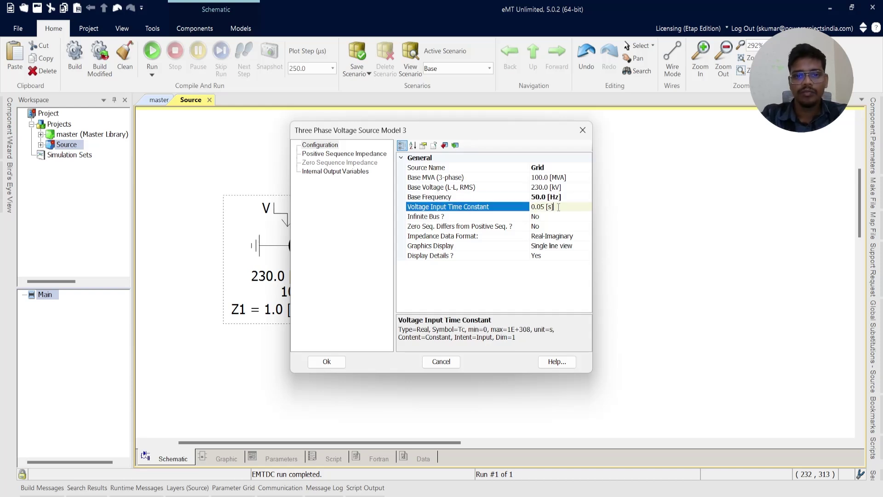
- Review the source's name, base MVA, base voltage, base frequency and voltage input time constant
click(492, 210)
drag(556, 208, 472, 208)
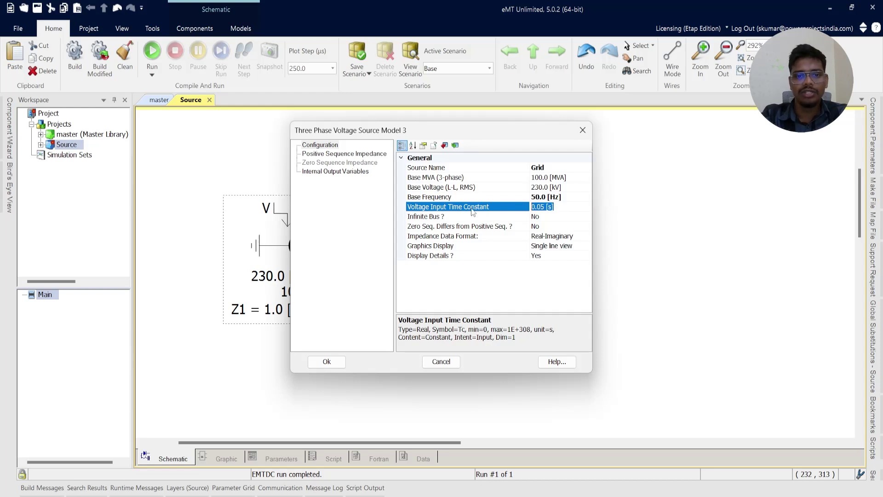
click(551, 206)
drag(554, 208, 468, 205)
click(330, 146)
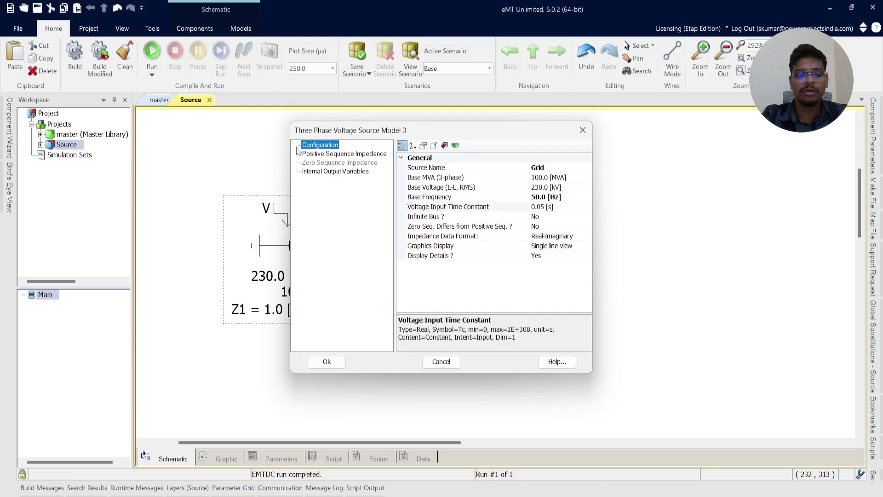
click(419, 170)
click(426, 181)
click(418, 189)
click(432, 199)
click(577, 209)
drag(578, 209, 488, 211)
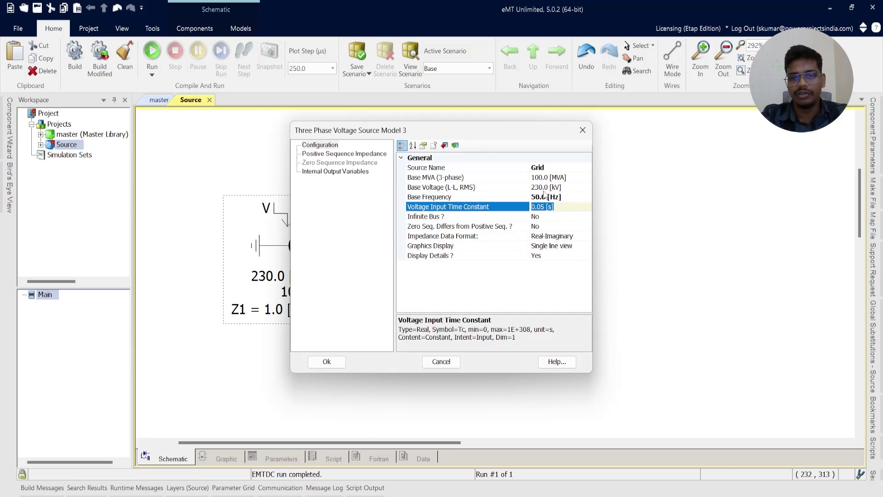
double_click(545, 208)
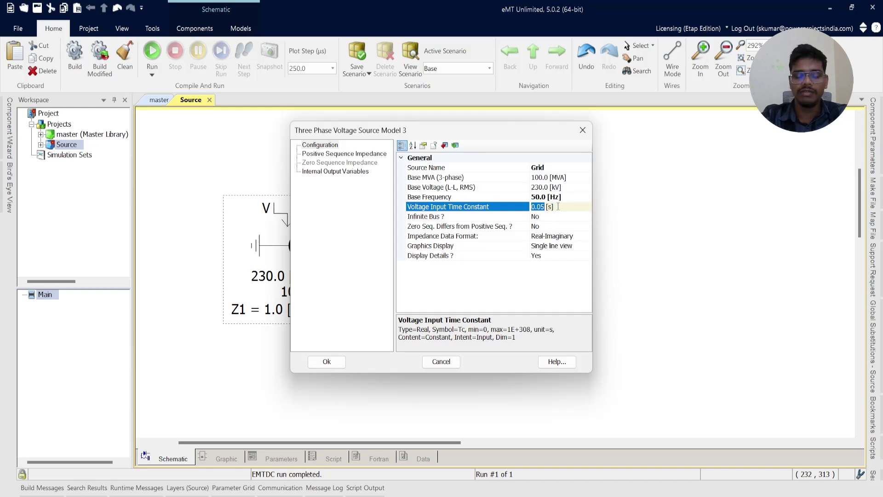
- Examine the source's base voltage together with its voltage input time constant
click(515, 187)
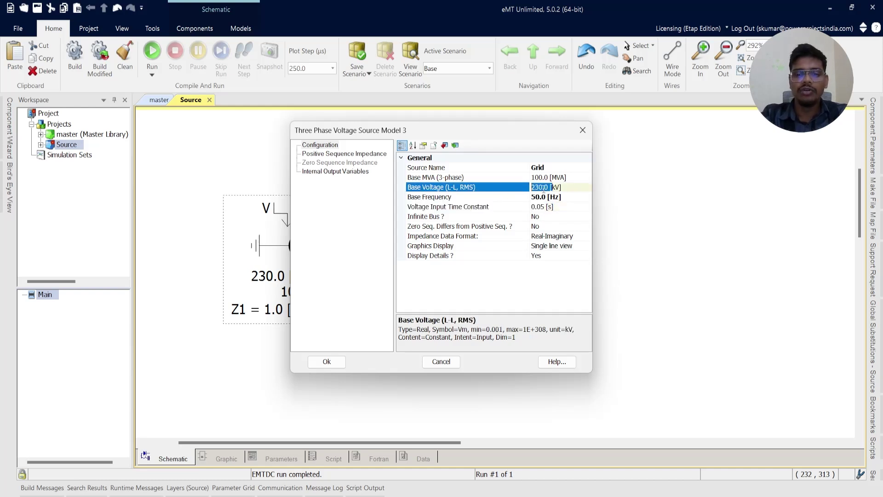
drag(568, 187, 494, 189)
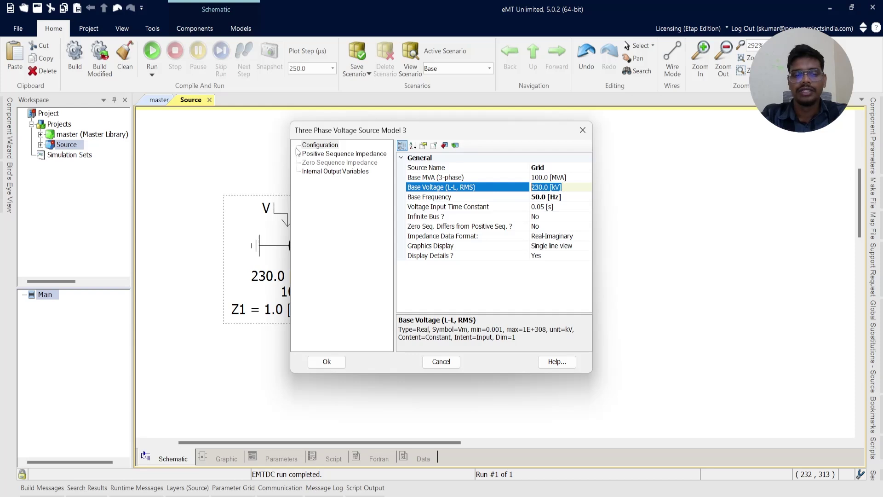
click(485, 207)
drag(555, 207, 515, 209)
click(555, 209)
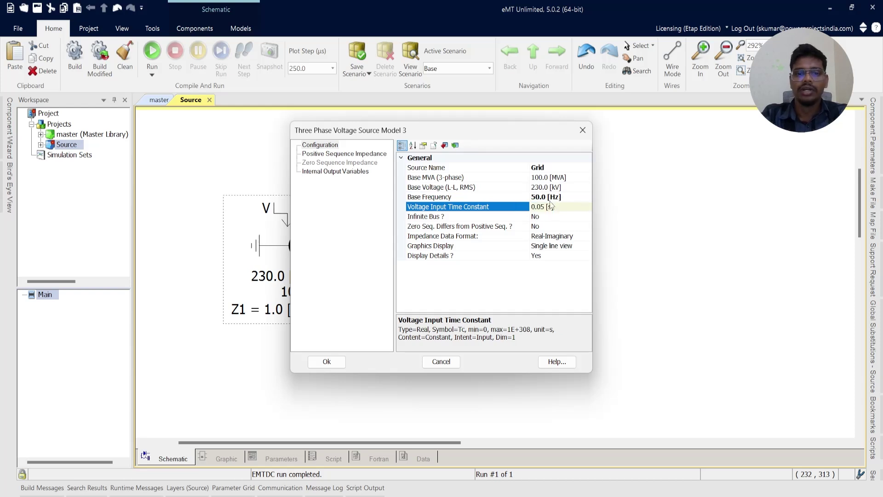
click(538, 187)
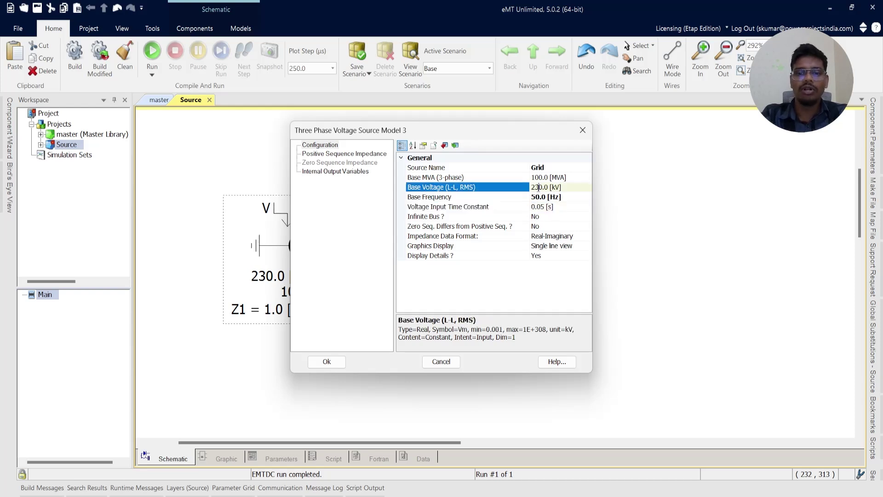
click(554, 208)
click(496, 208)
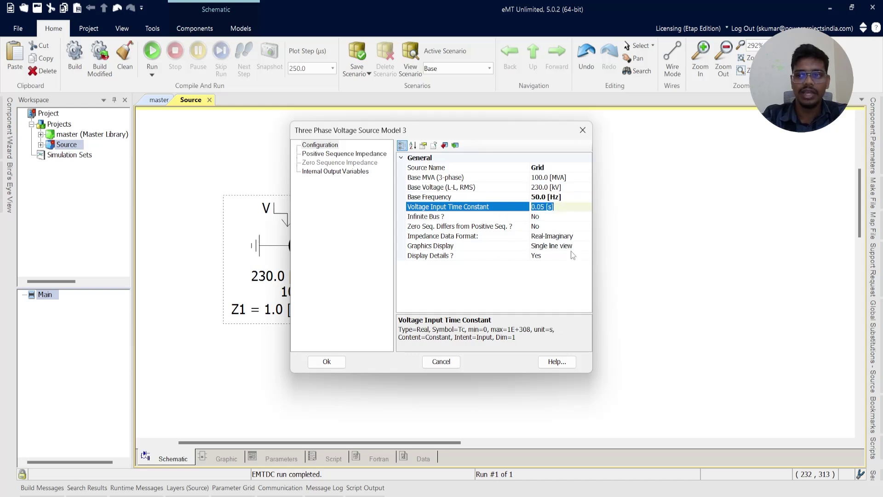
click(566, 187)
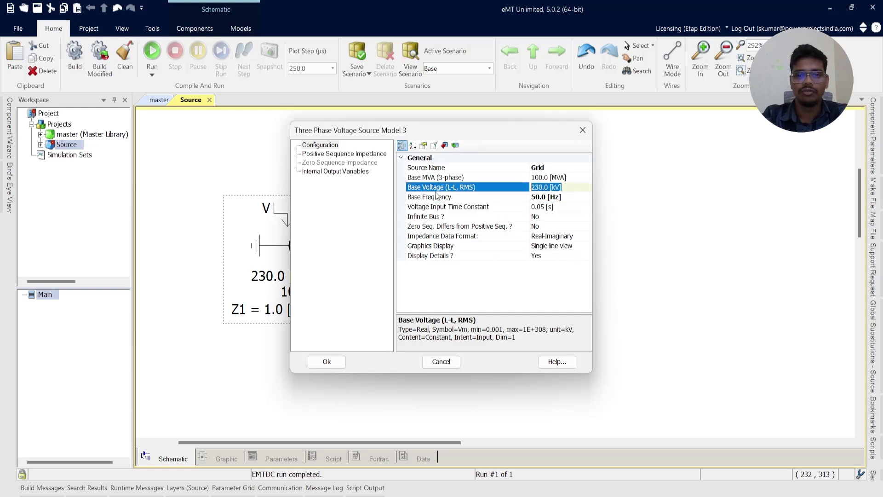
click(544, 208)
key(ctrl+a)
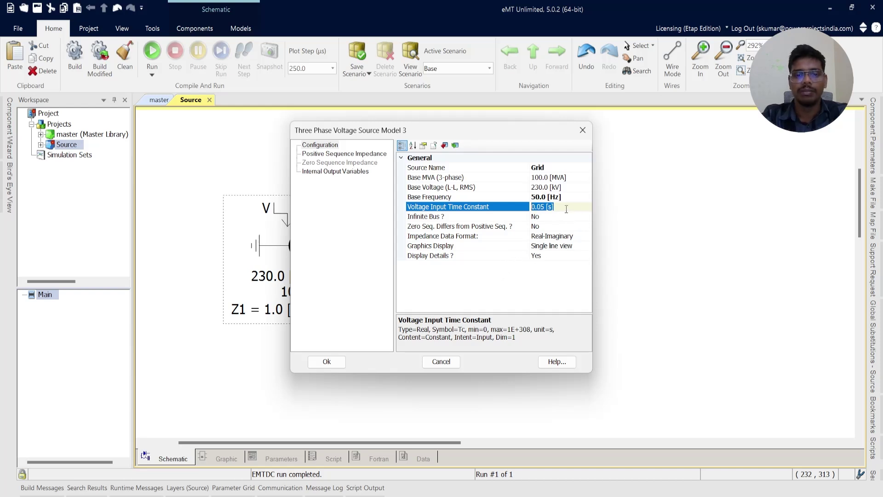
- Examine the infinite bus, zero sequence and impedance data format options, along with the positive sequence impedance parameters
click(470, 217)
drag(537, 134, 683, 134)
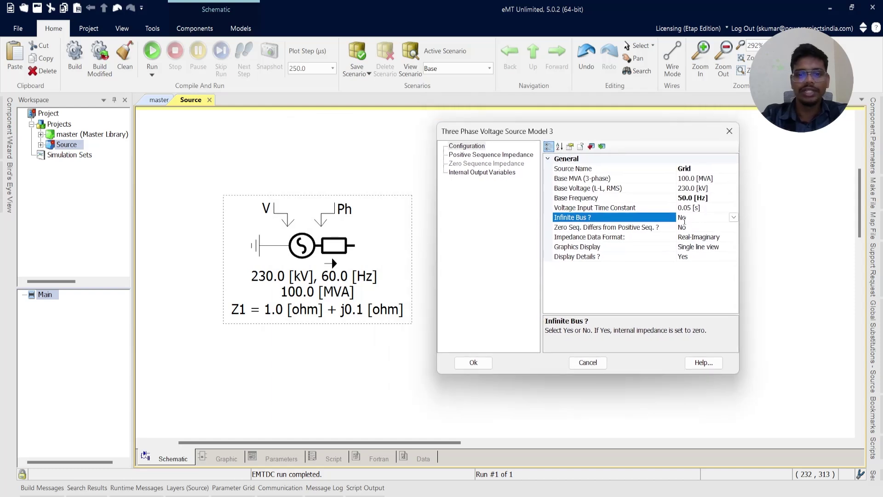
click(693, 218)
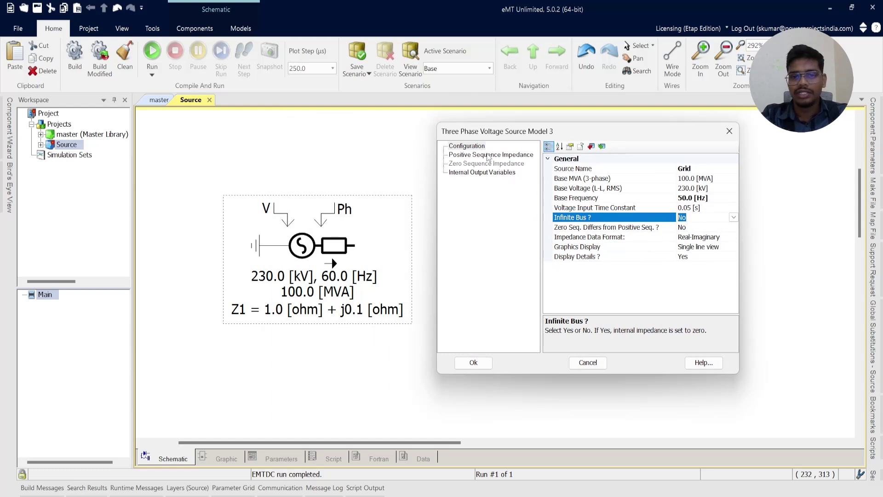
click(593, 238)
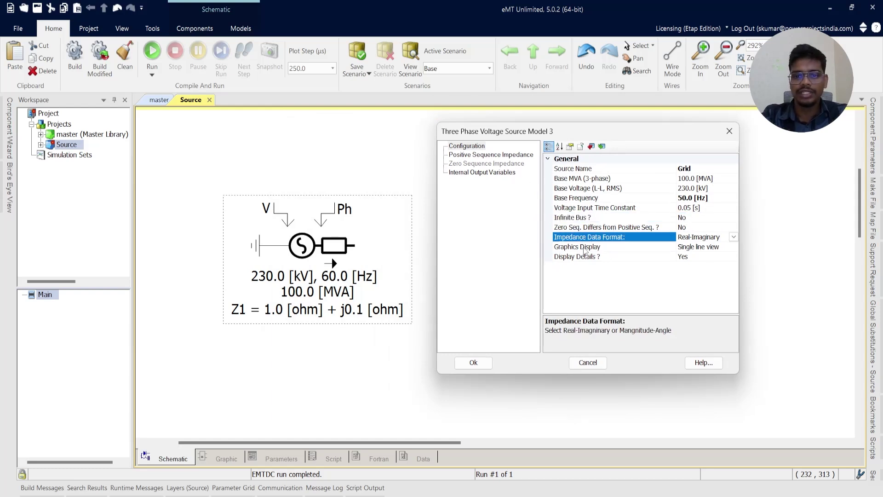
click(576, 228)
click(692, 227)
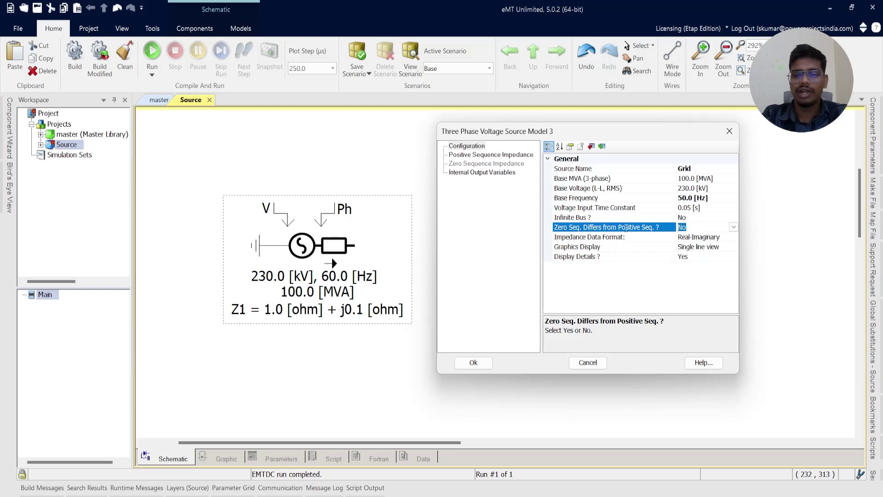
click(670, 235)
click(478, 157)
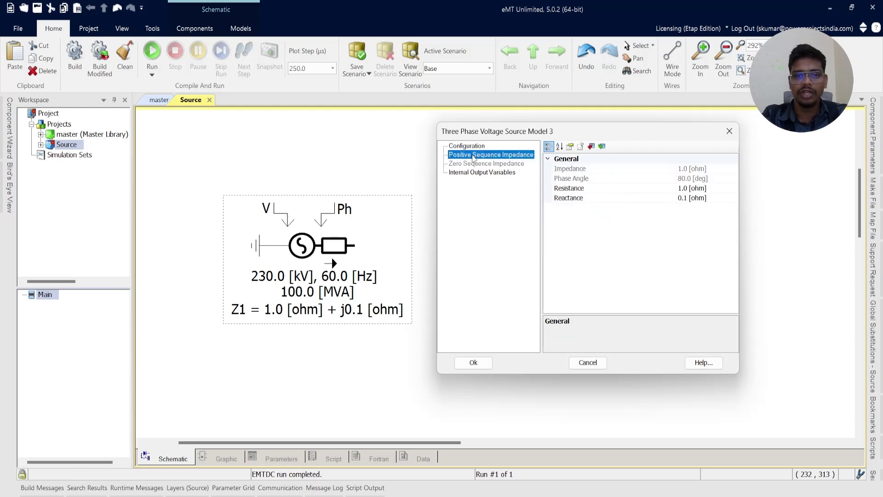
click(458, 147)
- Set Infinite Bus to Yes, check the positive sequence impedance parameters, and apply the source's parameter changes
click(577, 218)
double_click(704, 218)
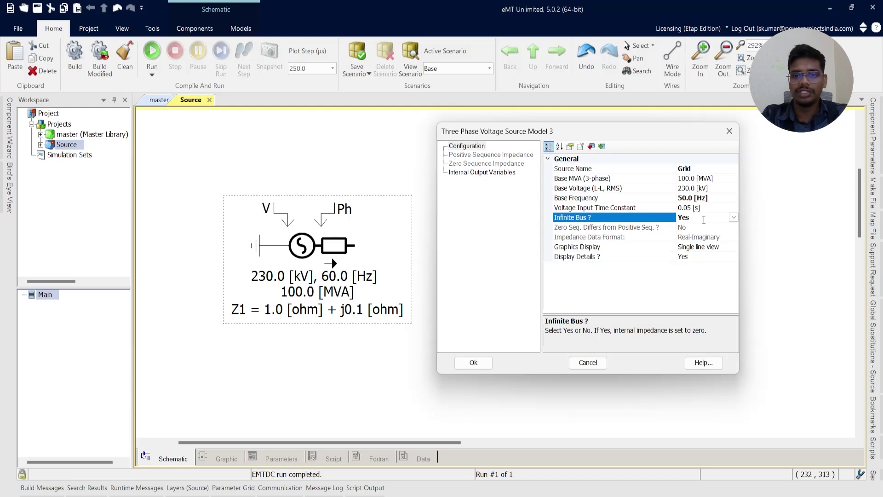
click(606, 235)
click(477, 156)
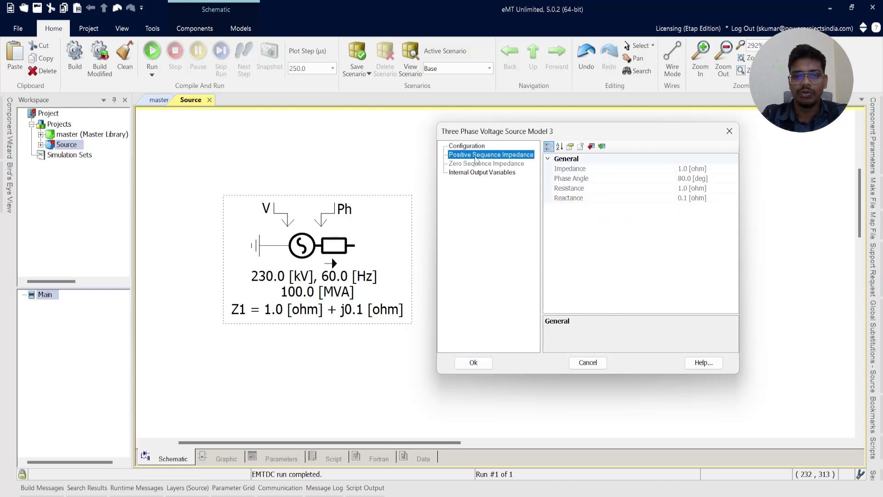
click(477, 363)
- Reopen the source's parameters and set Infinite Bus to No
double_click(267, 272)
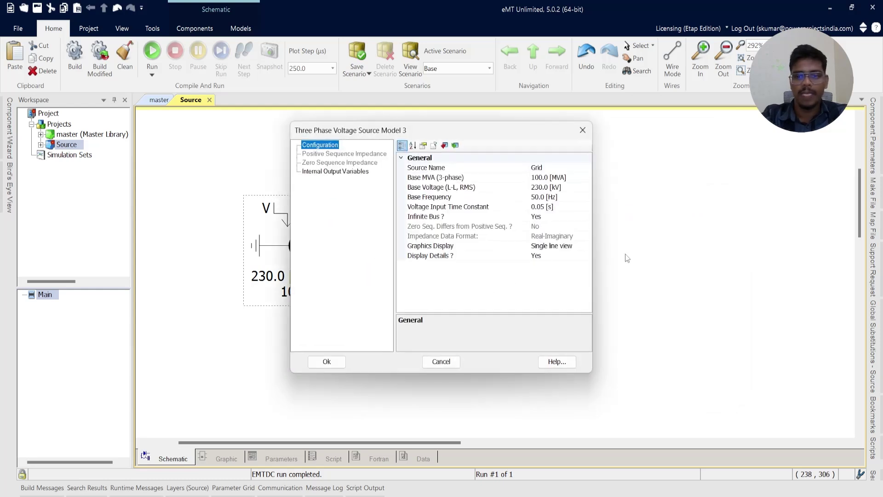
double_click(542, 216)
drag(513, 135, 673, 127)
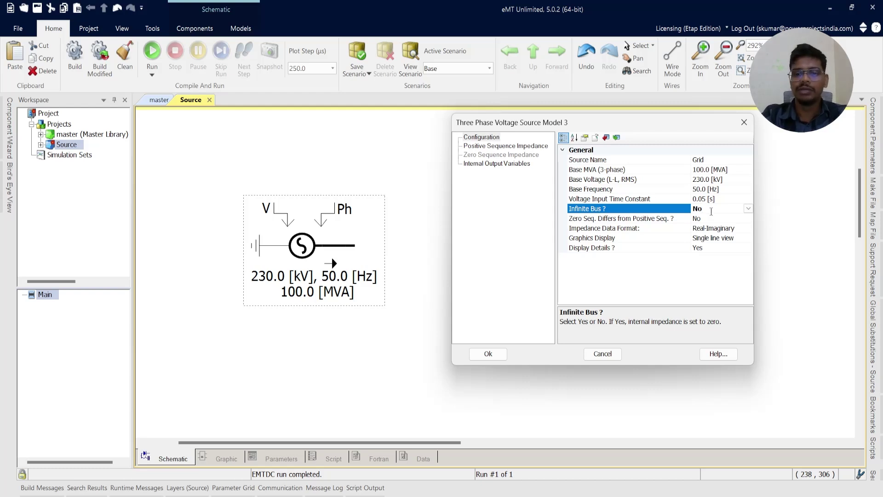
double_click(714, 210)
double_click(714, 209)
- Set Zero Seq. Differs from Positive Seq. to Yes and display the zero sequence impedance parameters
click(620, 219)
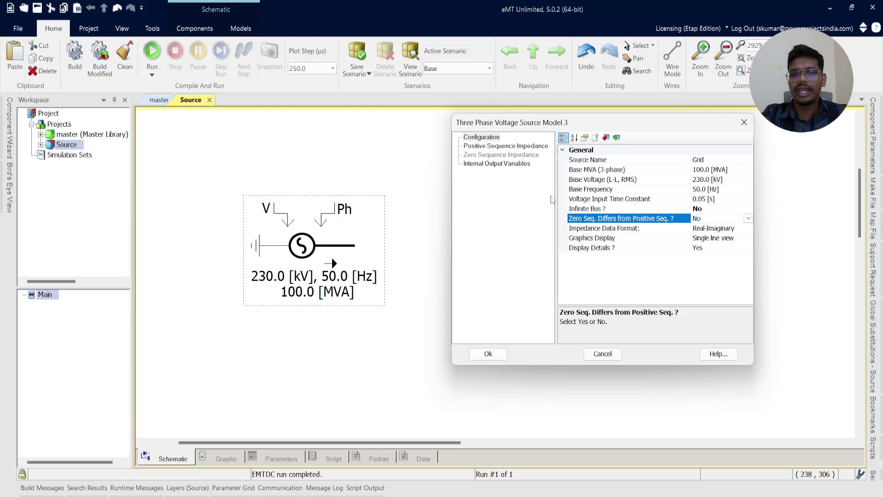
double_click(705, 218)
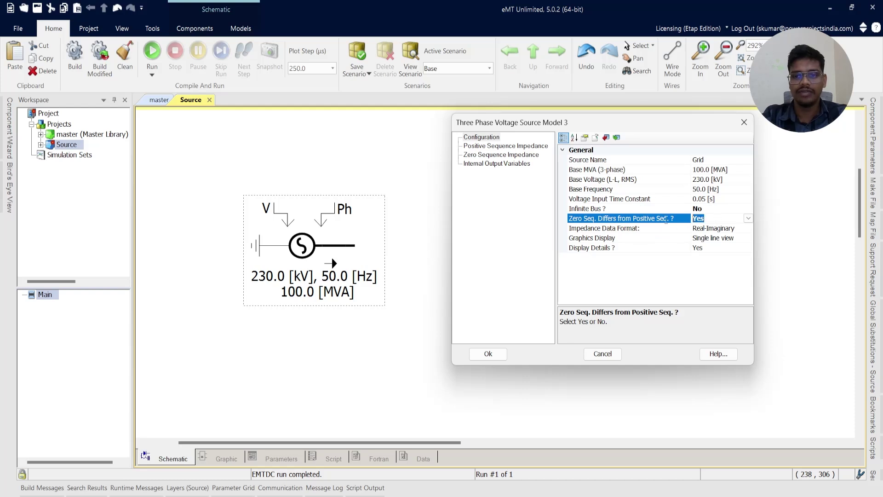
click(508, 156)
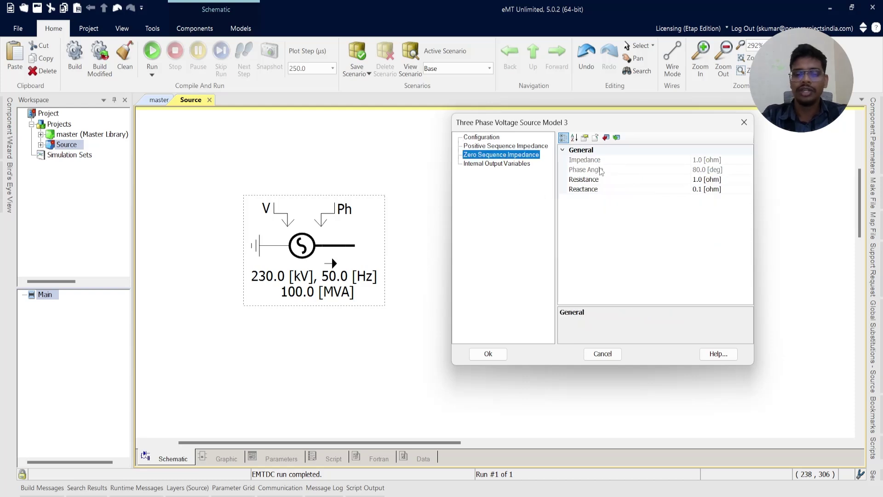
- Compare the source's positive sequence and zero sequence impedance parameters and return to its configuration parameters
click(668, 180)
click(525, 145)
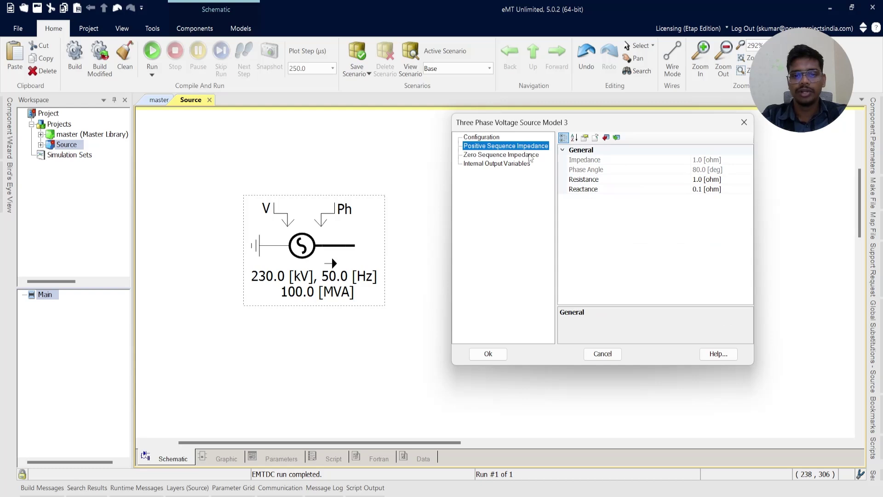
click(528, 155)
click(516, 146)
click(485, 137)
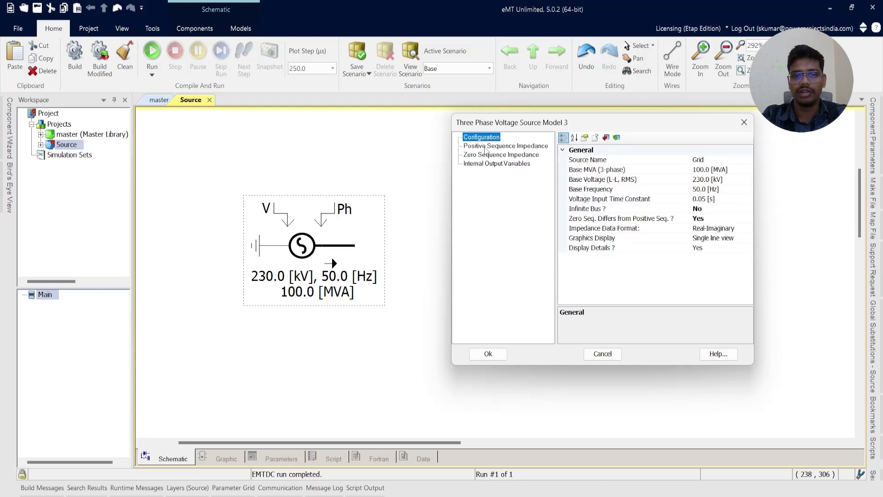
click(487, 155)
click(482, 137)
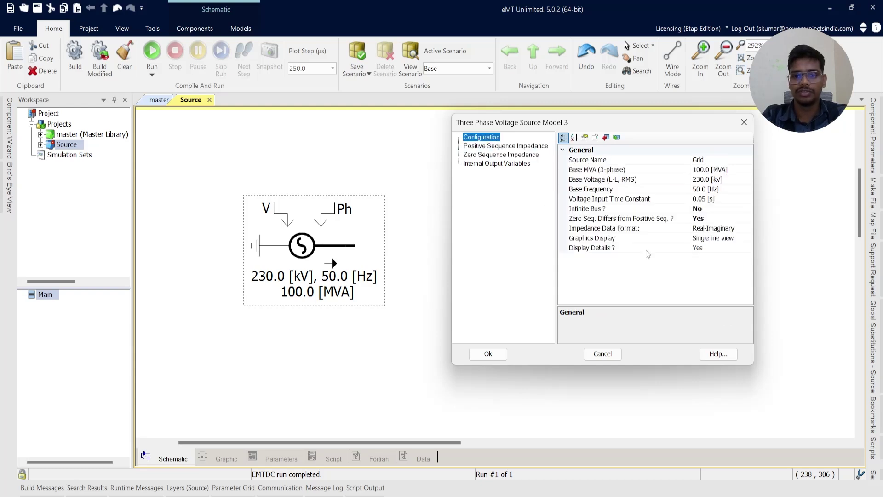
- Set Zero Seq. Differs from Positive Seq. to No and check the zero and positive sequence impedance parameters
double_click(708, 219)
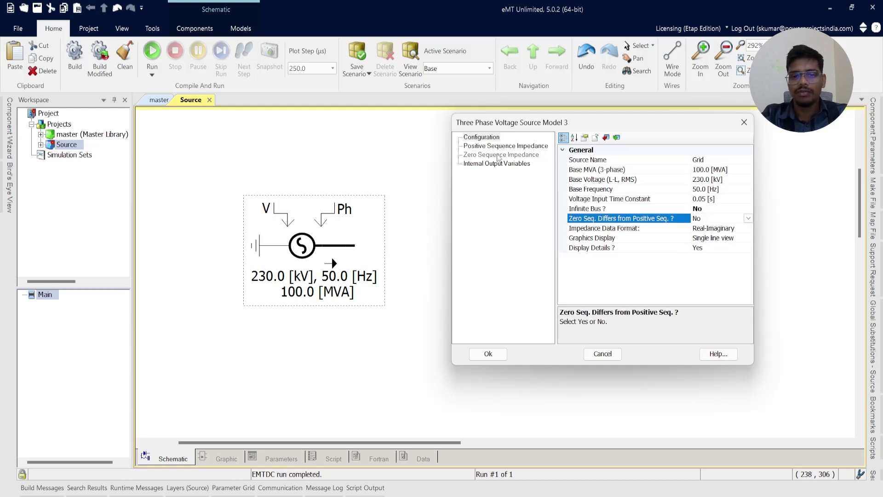
click(495, 155)
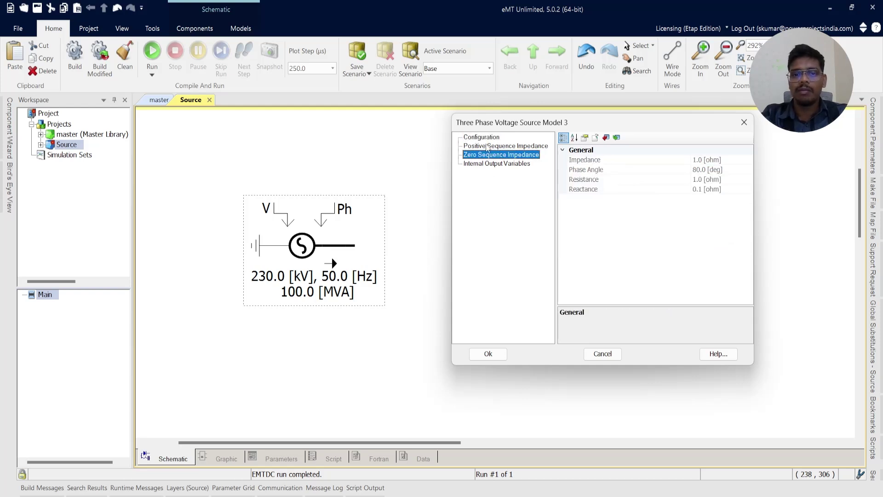
click(483, 146)
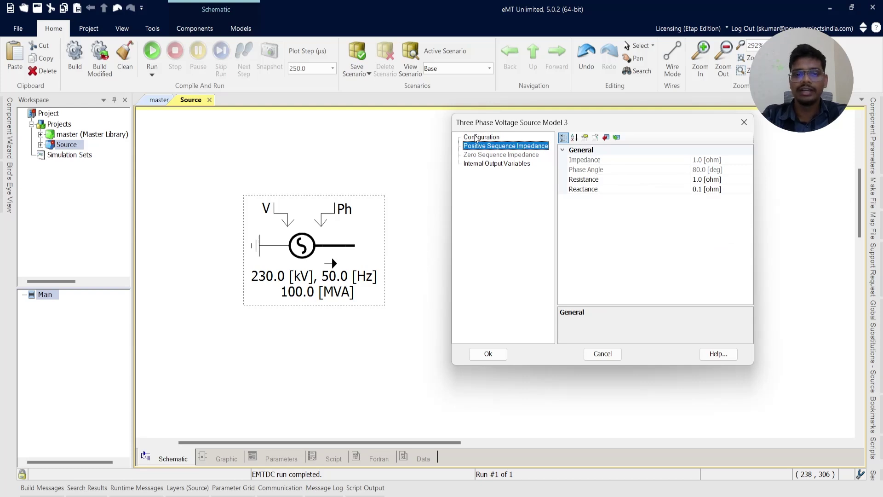
click(493, 156)
click(506, 148)
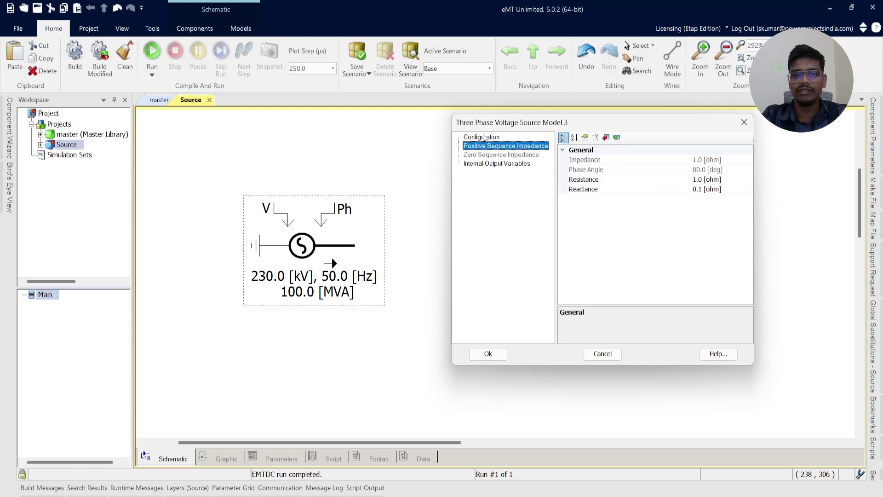
- Return to the configuration parameters and set Zero Seq. Differs from Positive Seq. to Yes
click(485, 137)
double_click(703, 219)
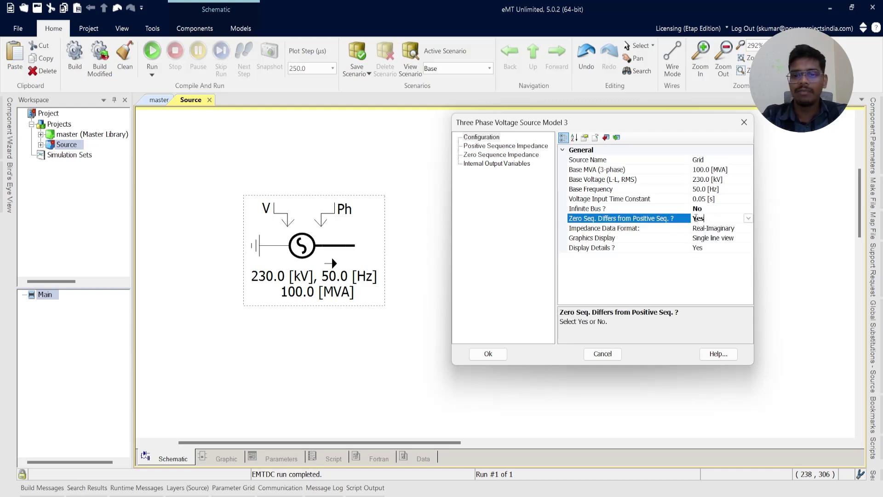
click(681, 218)
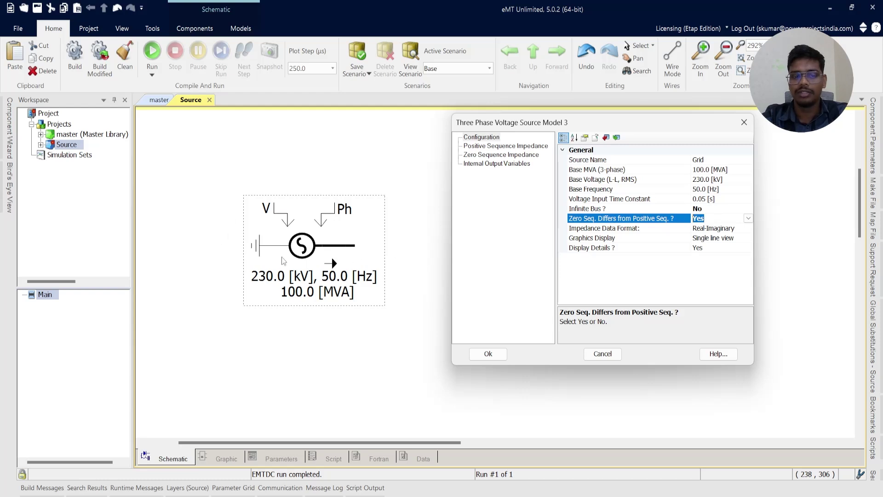
- Try the Magnitude-Angle impedance data format and 3 phase view, and restore Real-Imaginary and Single line view
click(619, 229)
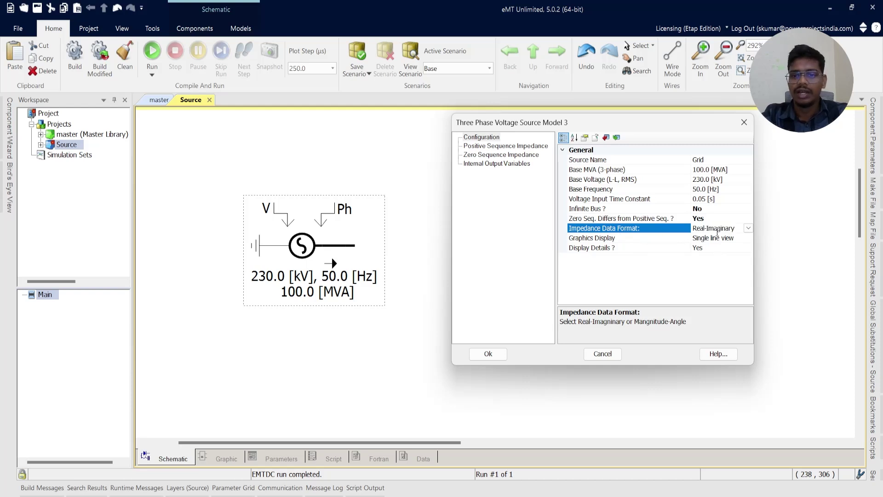
drag(741, 231, 681, 242)
click(748, 229)
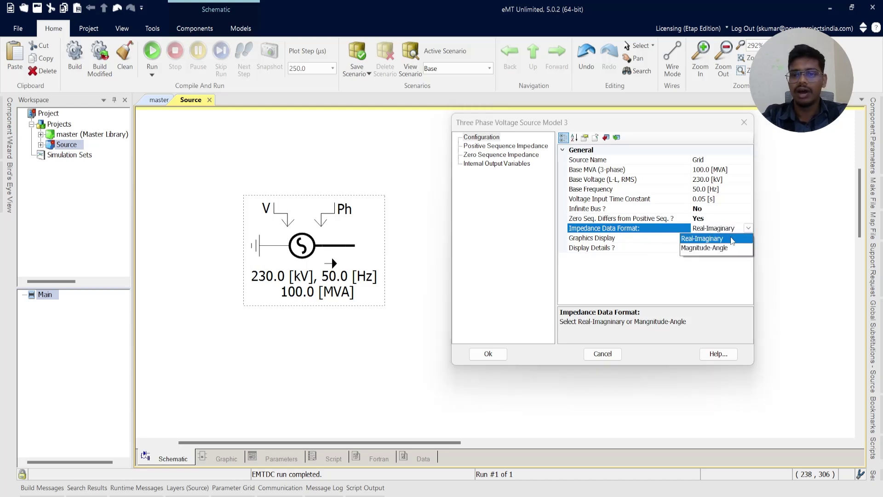
click(725, 248)
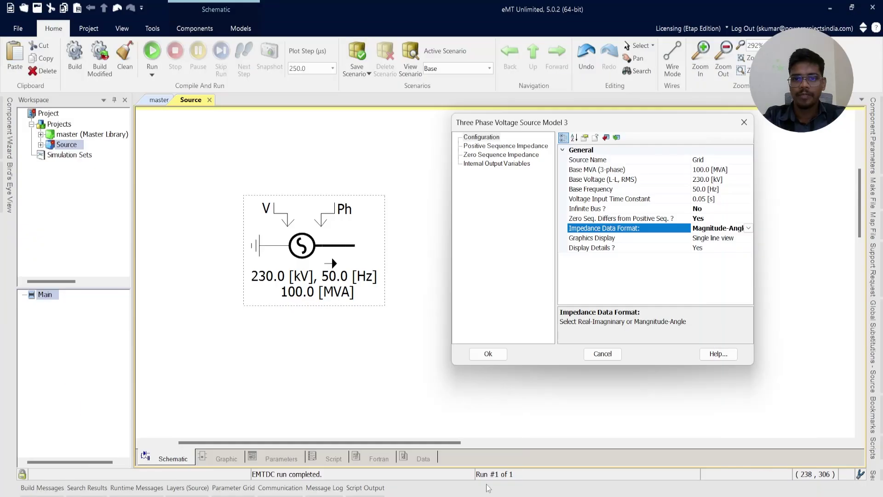
double_click(719, 237)
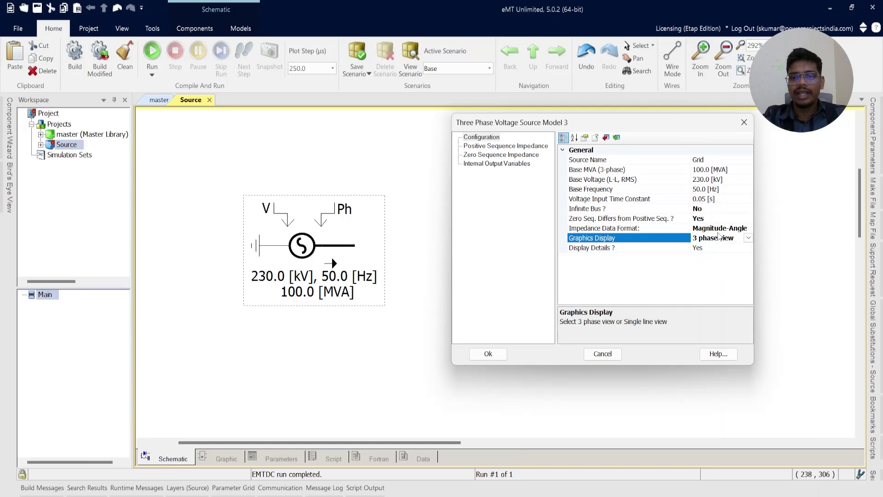
click(717, 228)
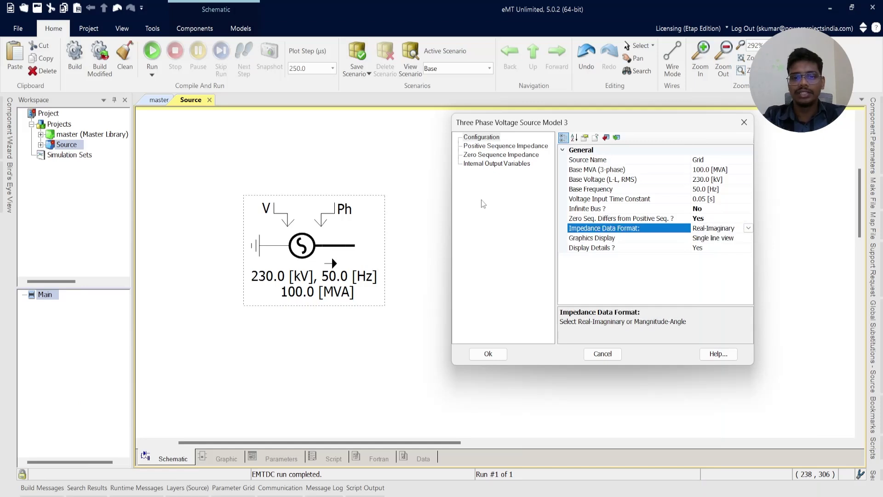
- Examine the resistance, reactance and phase angle entries of the positive sequence impedance under the Real-Imaginary format
click(503, 147)
click(642, 182)
click(726, 189)
double_click(724, 181)
double_click(721, 189)
click(734, 170)
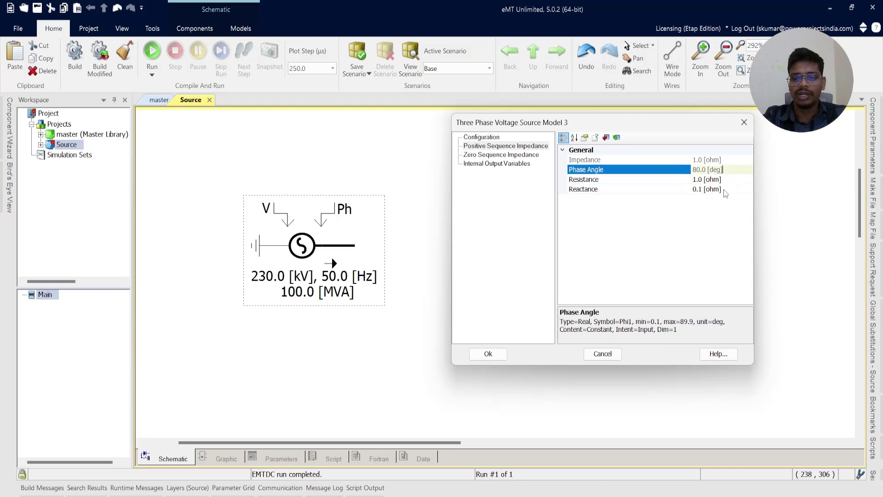
click(726, 189)
double_click(725, 180)
click(494, 147)
click(487, 139)
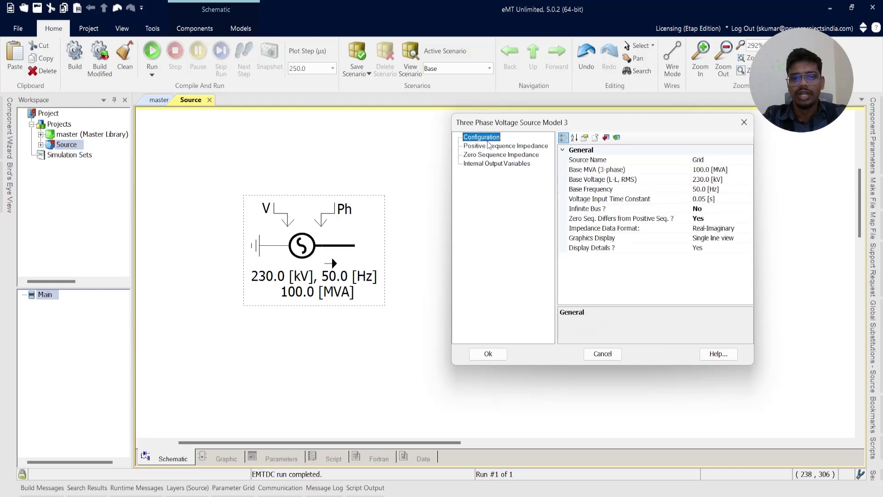
- Set Impedance Data Format to Magnitude-Angle and check the positive sequence impedance and phase angle entries
click(720, 229)
double_click(719, 229)
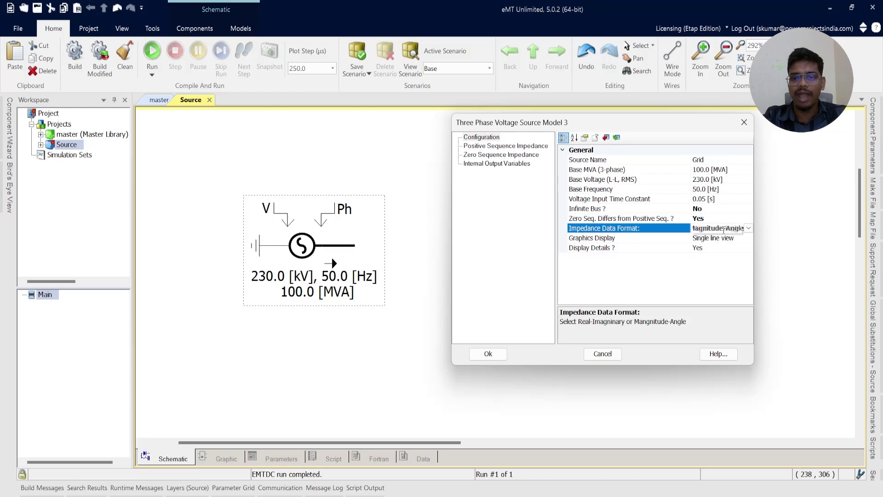
click(529, 146)
click(598, 160)
click(598, 169)
click(715, 160)
click(715, 170)
click(711, 160)
drag(723, 170, 694, 167)
- Set Impedance Data Format to Real-Imaginary and check the positive sequence resistance and reactance entries
click(487, 137)
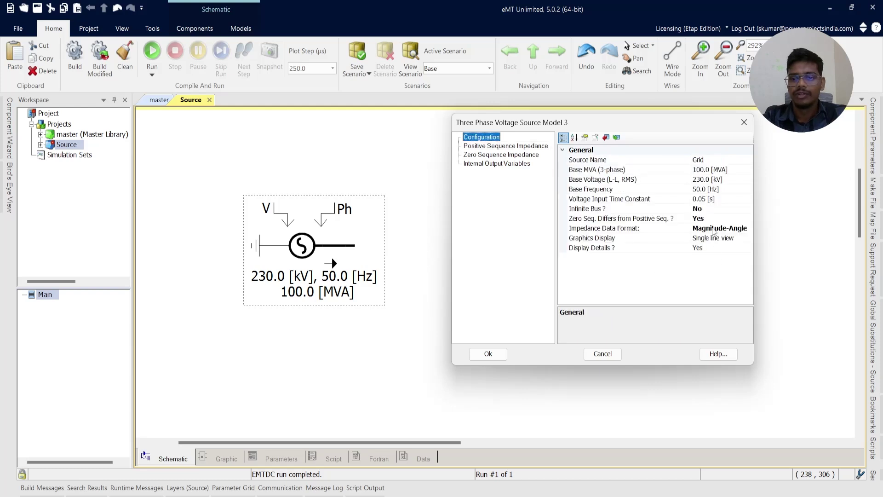
double_click(712, 227)
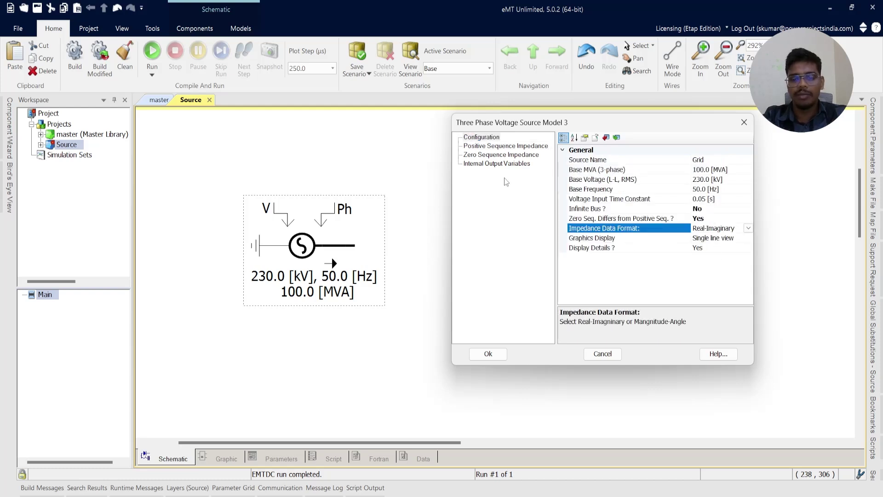
click(509, 146)
click(696, 182)
click(676, 187)
click(489, 137)
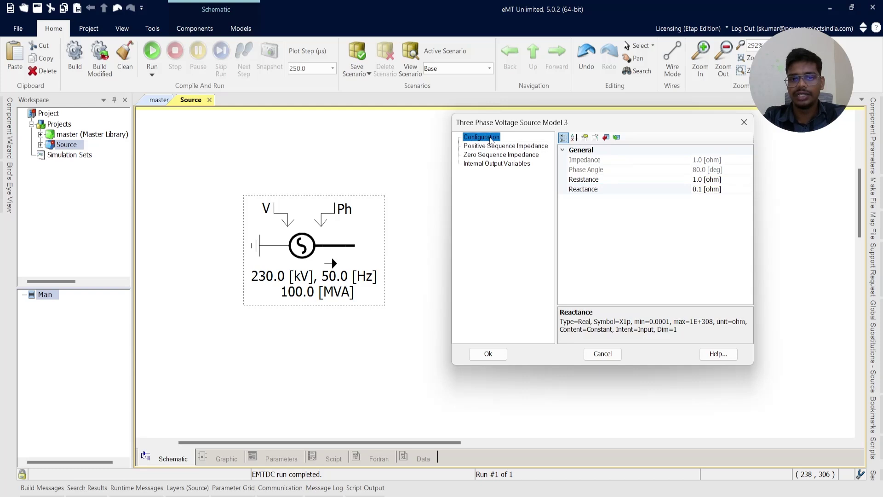
- Set Graphics Display to 3 phase view and apply the source's parameter changes
click(625, 237)
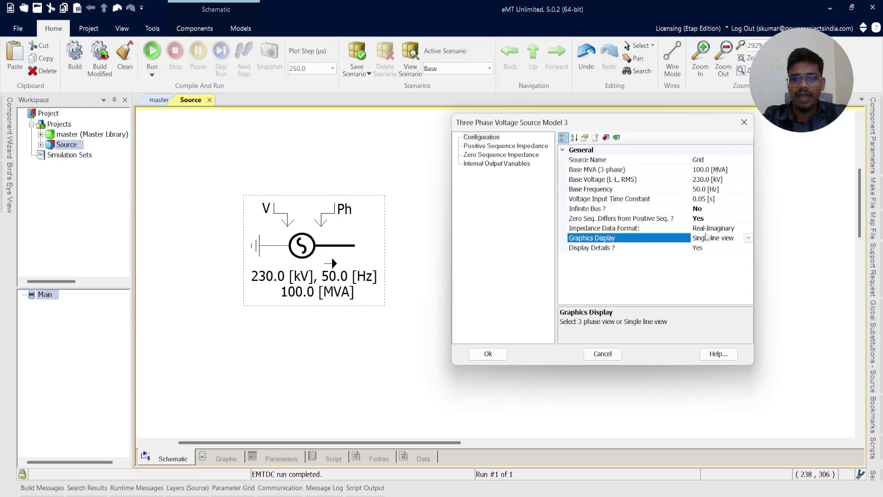
click(748, 237)
click(711, 245)
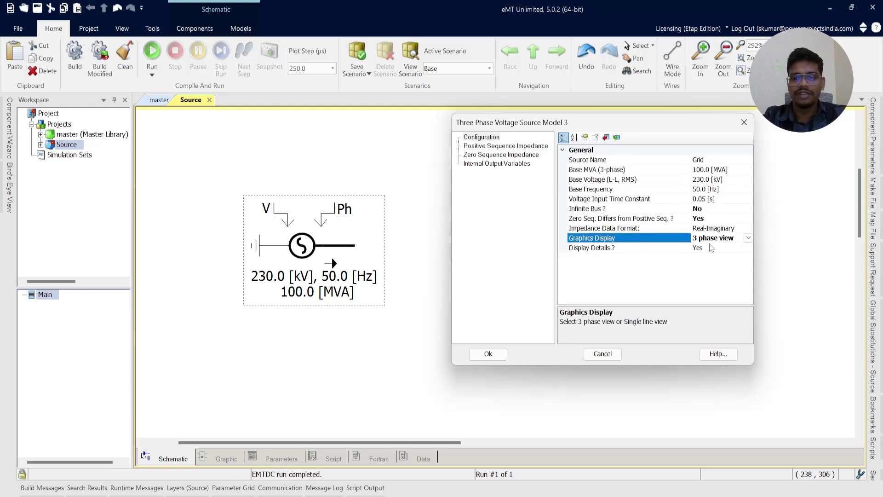
click(488, 353)
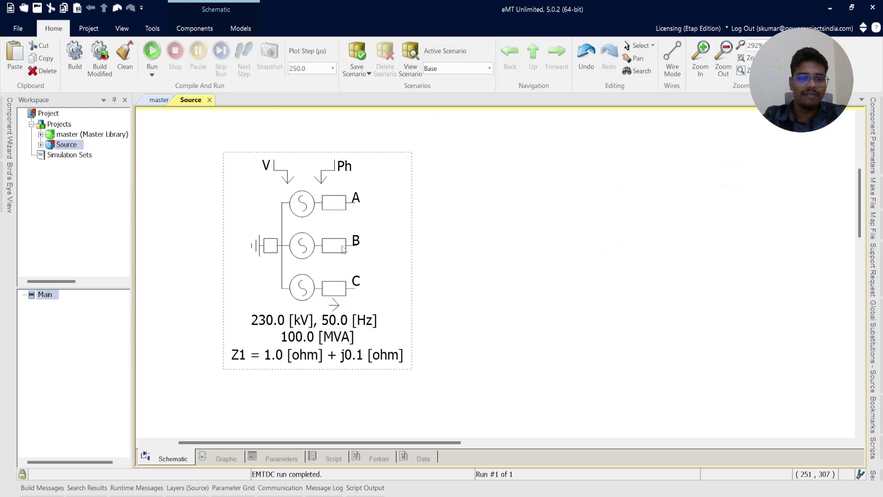
click(578, 210)
- Draw three parallel horizontal wires of equal length from the source's phase A, B and C terminals
click(194, 28)
click(219, 59)
click(358, 203)
key(Escape)
key(ctrl+w)
click(358, 245)
click(495, 246)
key(Escape)
key(ctrl+w)
click(355, 288)
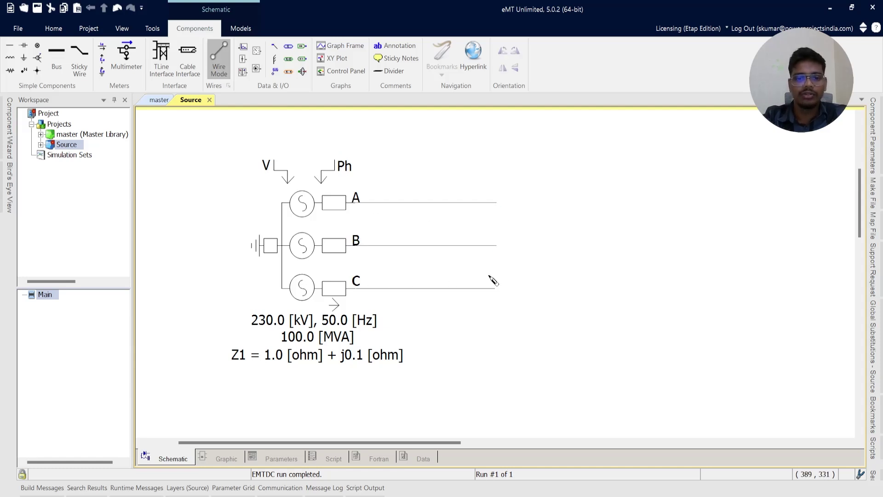
click(496, 288)
key(Escape)
click(573, 200)
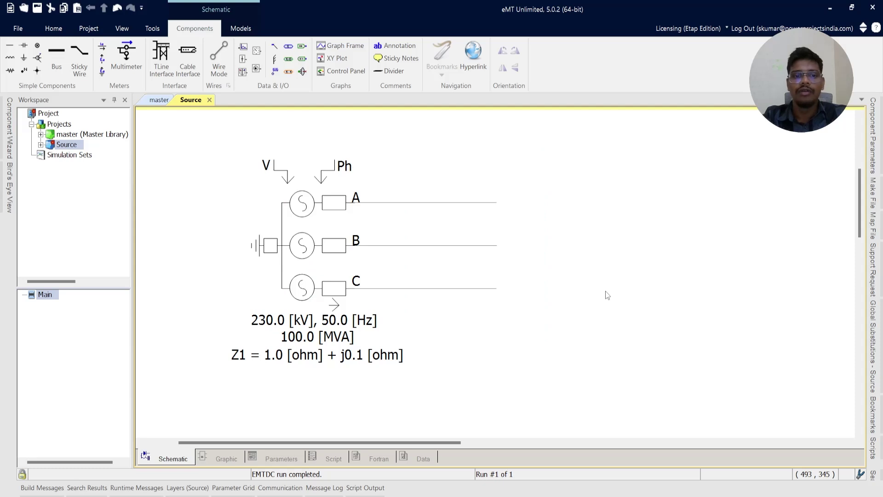
- Join the three phase wires with a three-phase to single-line breakout, and delete the breakout together with the wires
click(103, 57)
click(546, 161)
drag(572, 205, 532, 248)
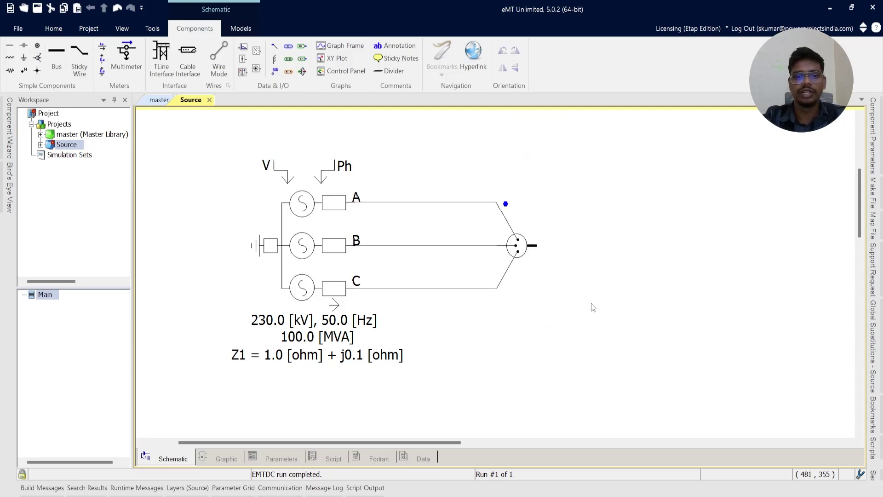
drag(626, 176, 349, 326)
key(Delete)
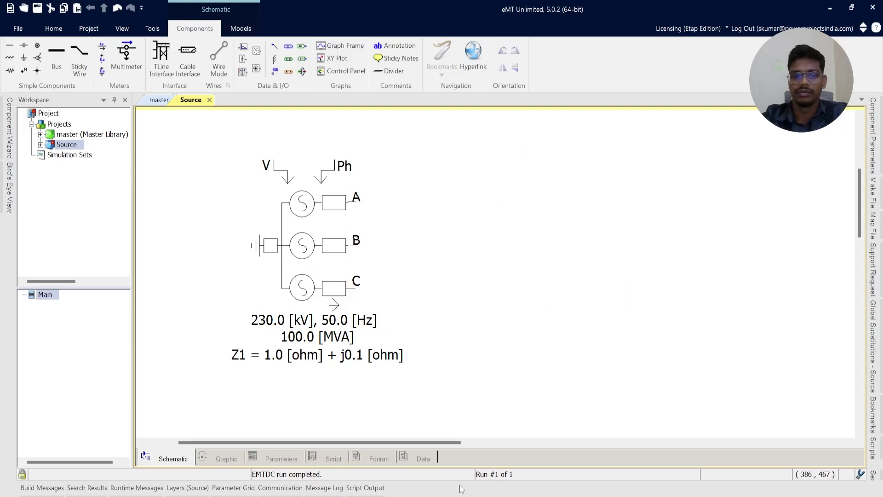
- Reopen the source's parameters, set Graphics Display to Single line view and apply the change
double_click(305, 210)
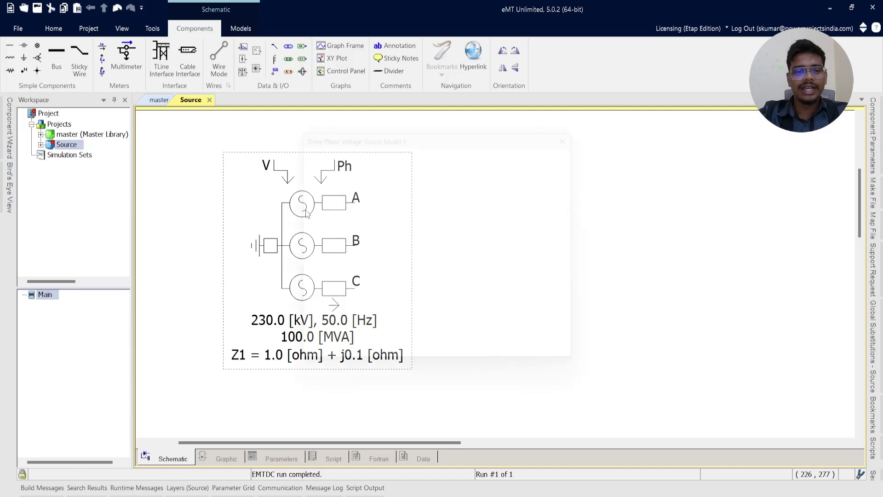
click(574, 245)
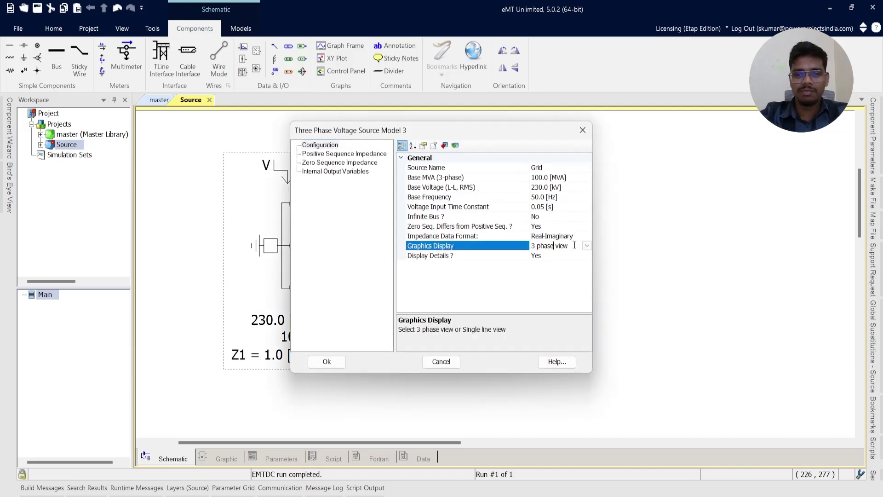
click(586, 246)
click(549, 266)
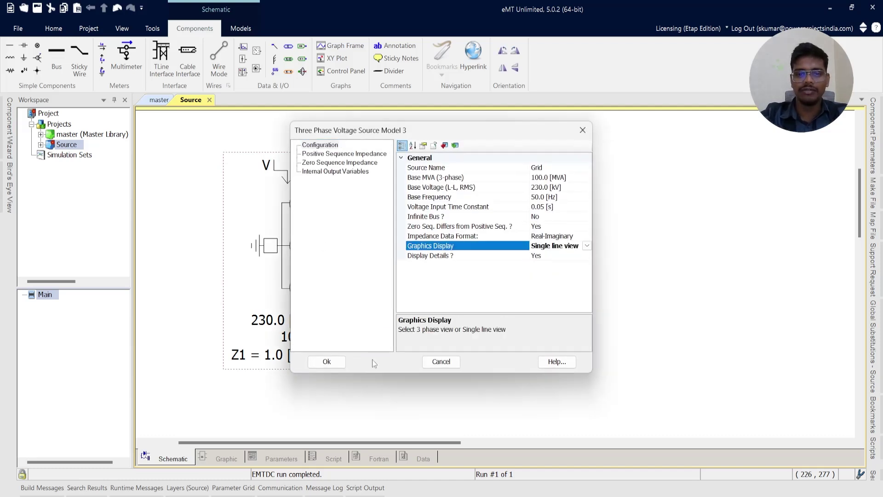
click(324, 362)
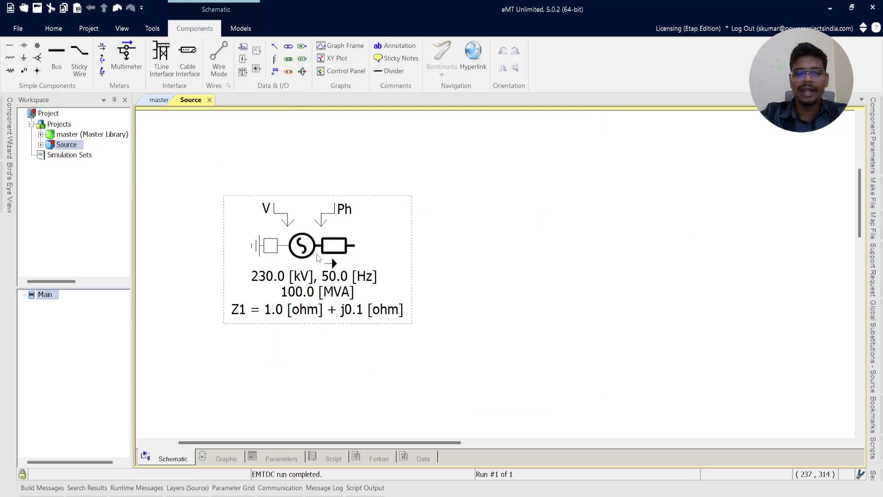
- Reopen the source's parameters, set Display Details to No and apply the change
double_click(344, 234)
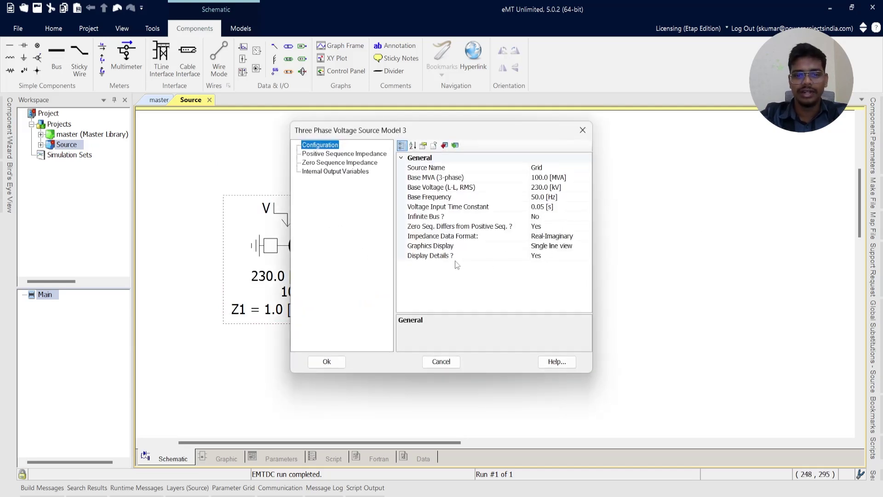
click(441, 248)
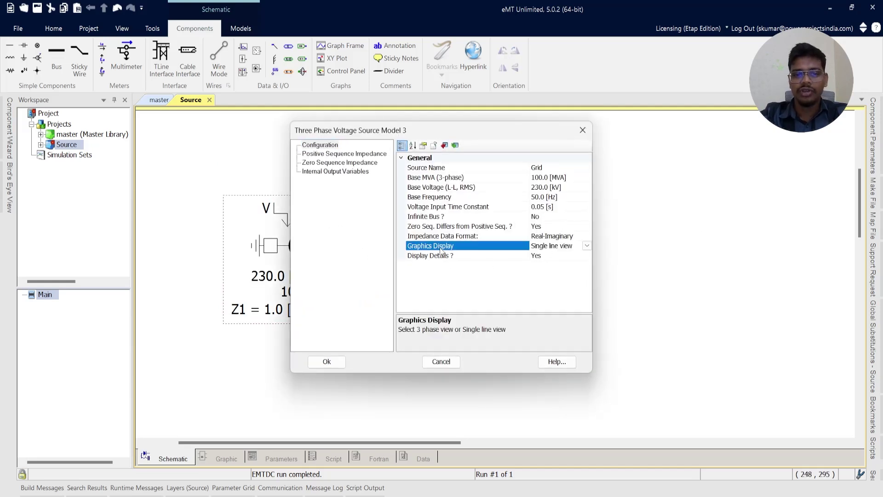
double_click(549, 258)
click(327, 362)
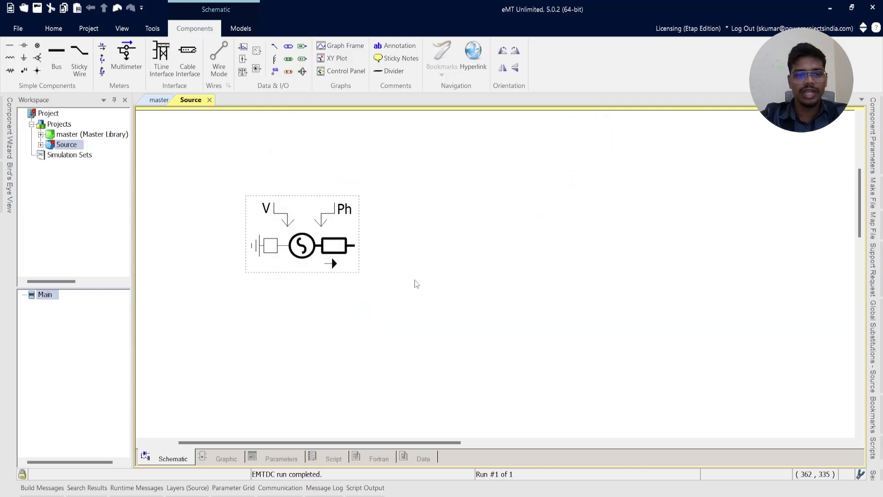
- Reopen the source's parameters, set Display Details to Yes and apply the change
double_click(283, 257)
click(548, 255)
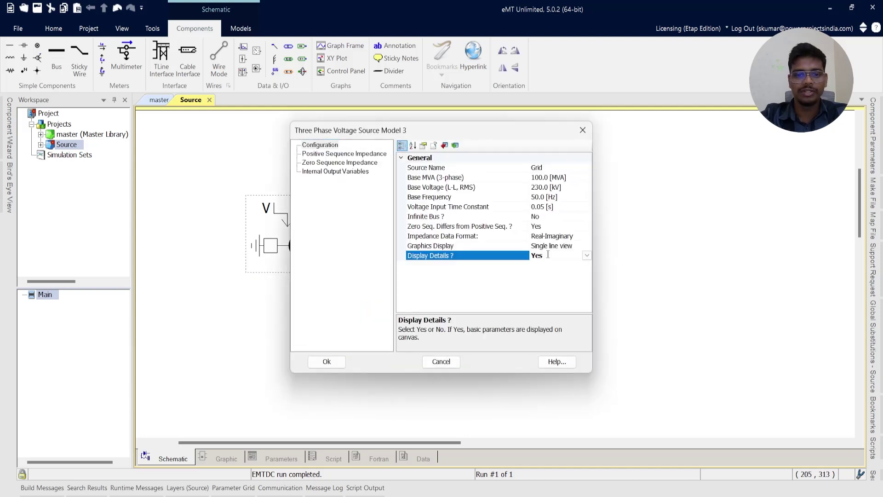
click(327, 361)
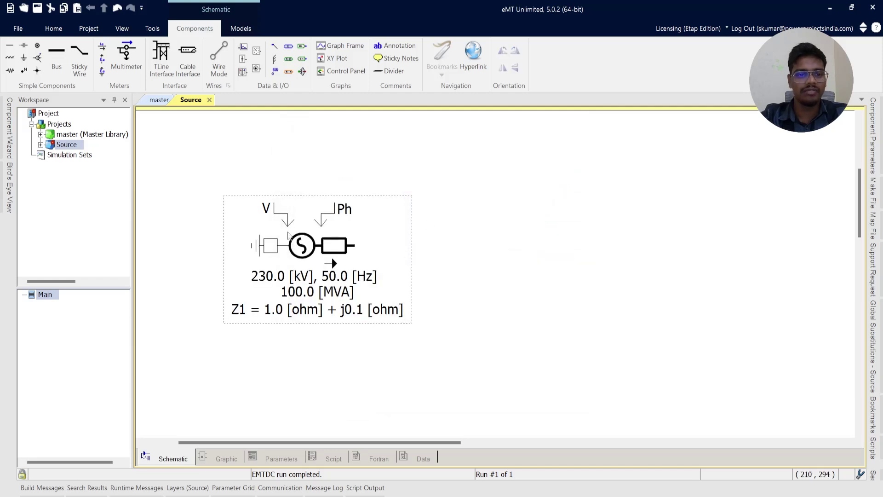
- Reopen the source's parameters beside the component and show the Positive Sequence Impedance settings
double_click(287, 231)
drag(446, 132, 600, 146)
click(489, 177)
click(492, 169)
click(493, 177)
click(497, 169)
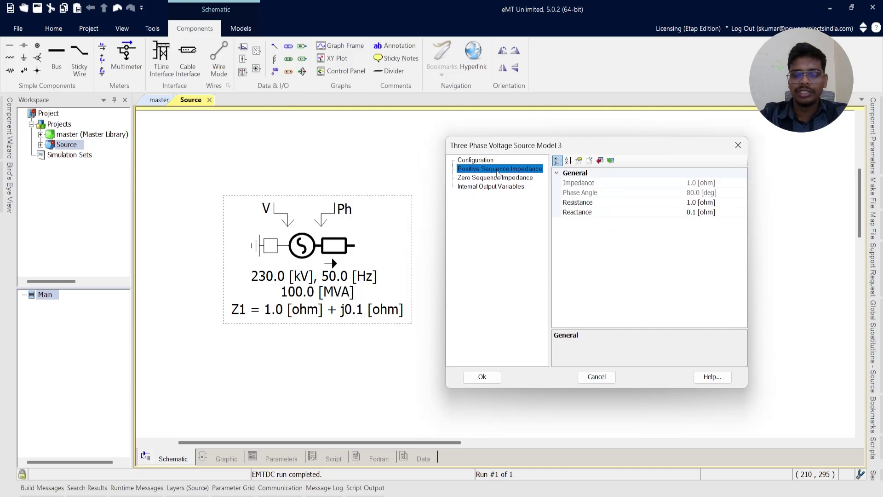
- Examine the Resistance and Reactance fields of the source's positive sequence impedance
click(655, 203)
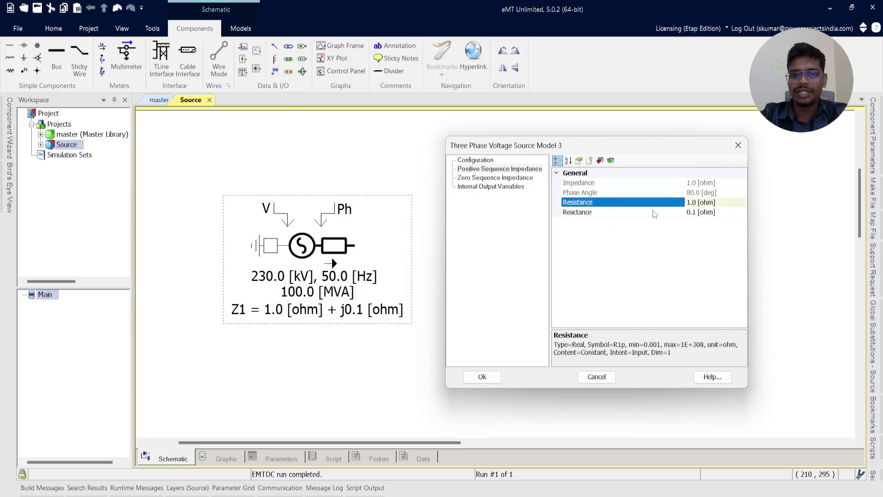
click(614, 213)
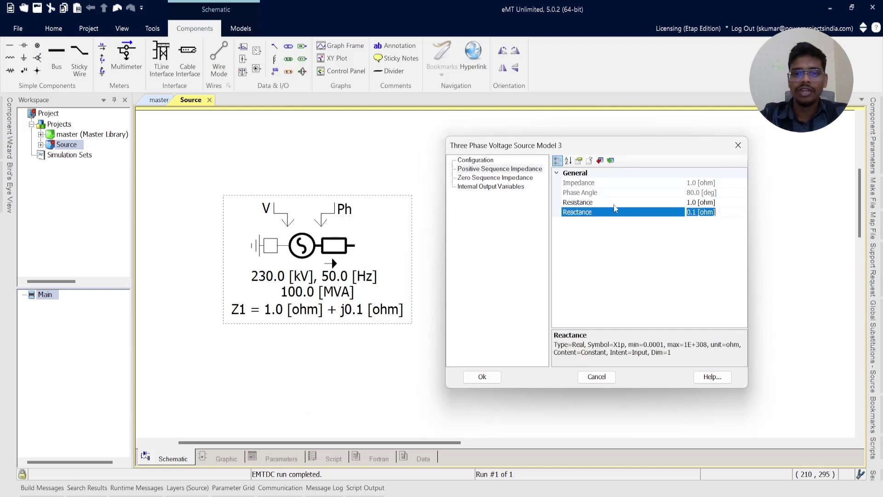
click(720, 203)
click(722, 213)
click(721, 203)
click(721, 211)
click(719, 204)
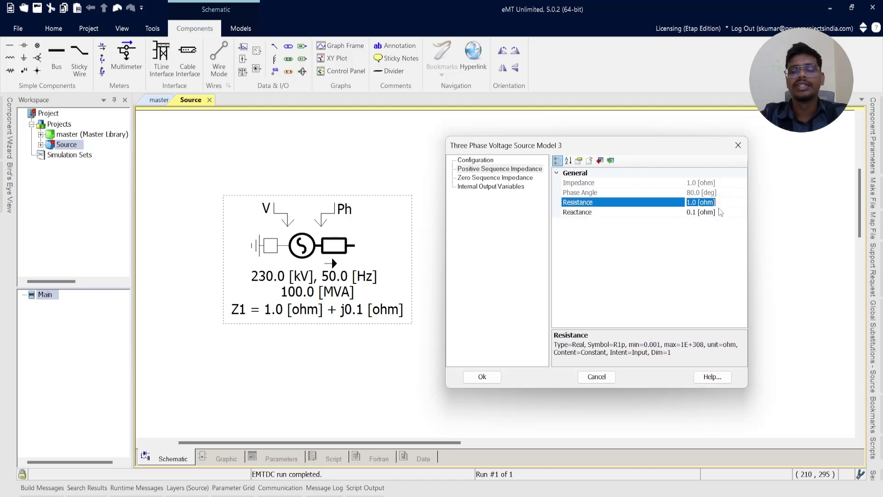
click(718, 212)
click(735, 201)
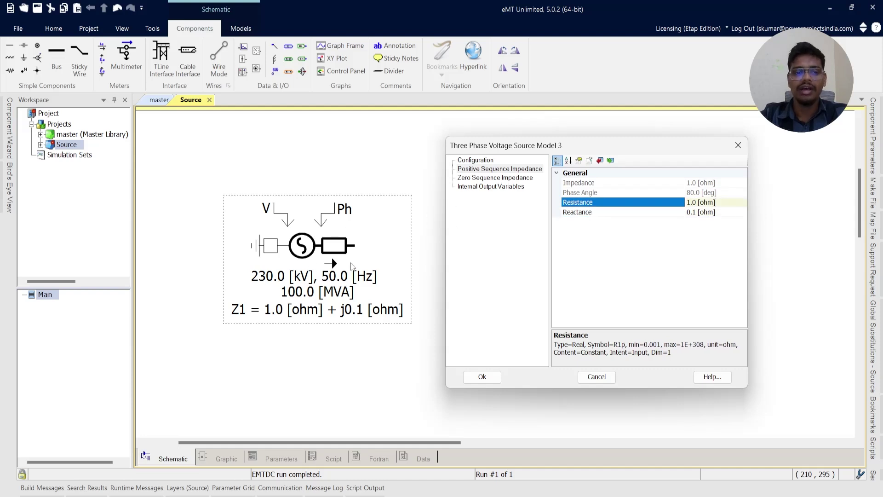
double_click(720, 201)
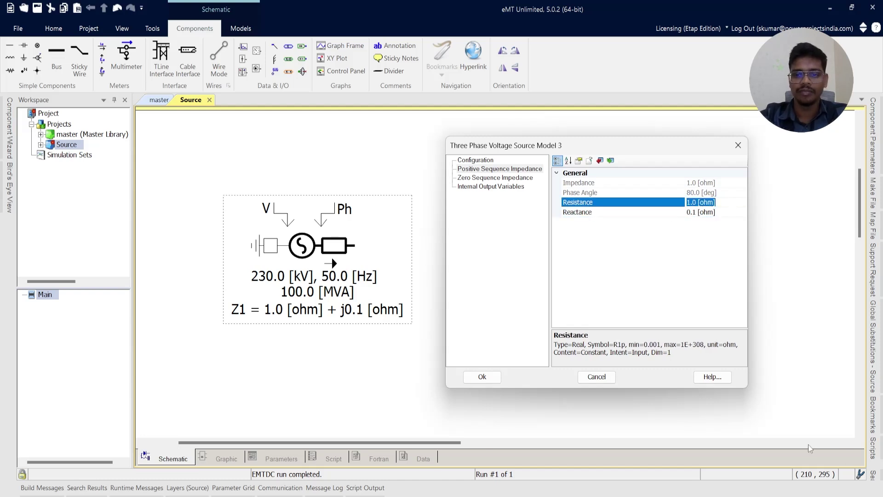
- Switch to the Calculation Sheet in Excel and review the grid voltage and short-circuit inputs on the Max Grid SC Calculation sheet
mouse_move(375, 495)
click(375, 469)
click(367, 247)
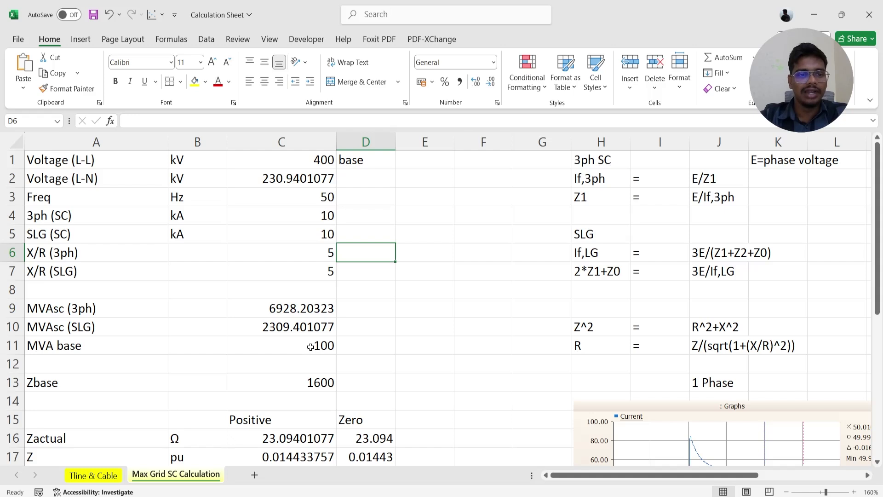
click(252, 172)
click(95, 168)
drag(260, 162, 272, 215)
click(364, 215)
click(304, 159)
click(378, 195)
- Set the line-to-line voltage in C1 to 230 kV and check the line-to-neutral voltage cell
click(310, 159)
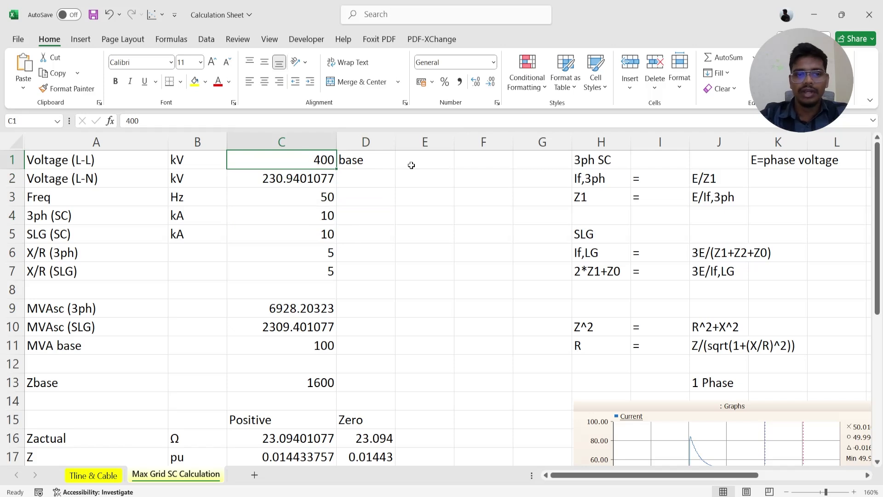
text(230)
key(Return)
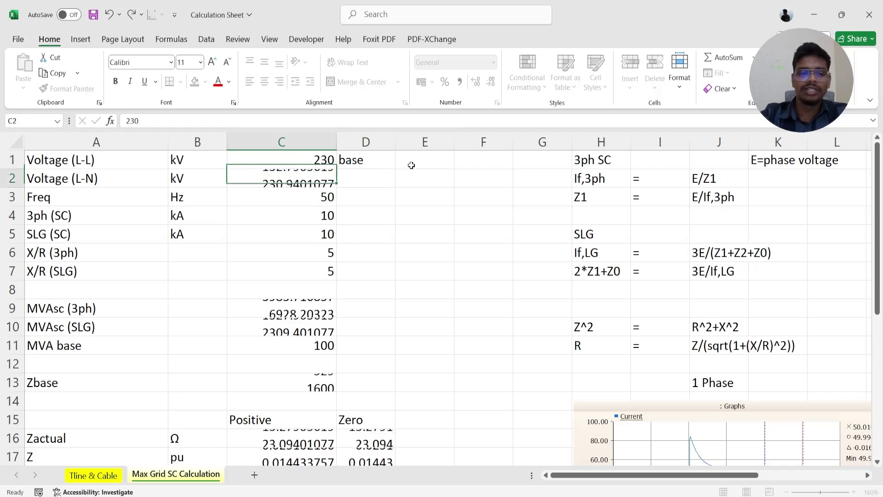
click(124, 182)
click(255, 181)
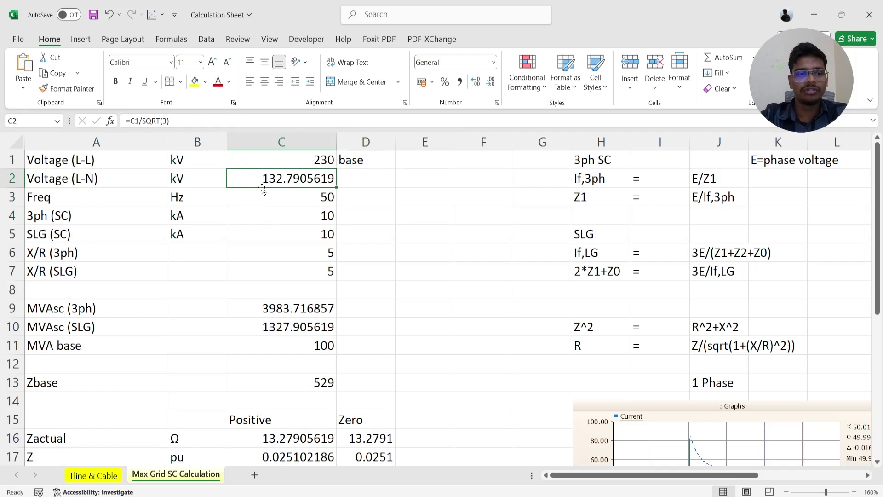
click(87, 180)
click(287, 179)
click(272, 205)
- Set the three-phase short-circuit current to 40 kA and the SLG short-circuit current to 20 kA
click(320, 217)
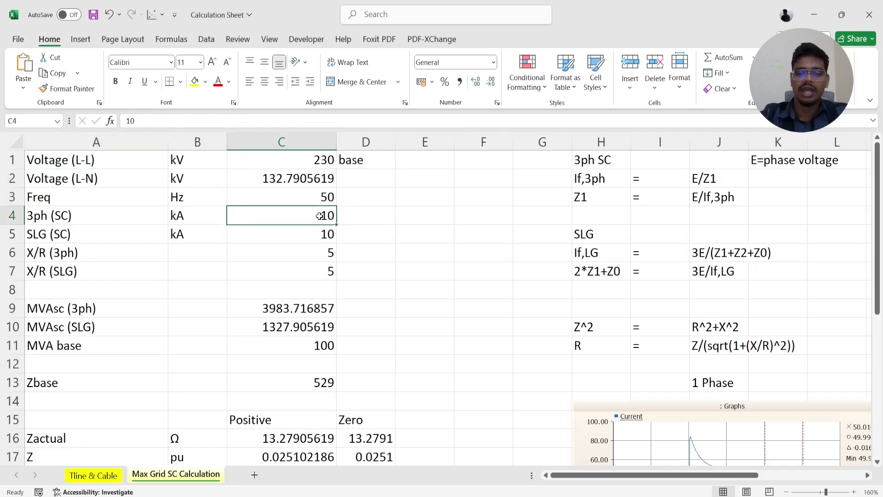
text(40)
key(Return)
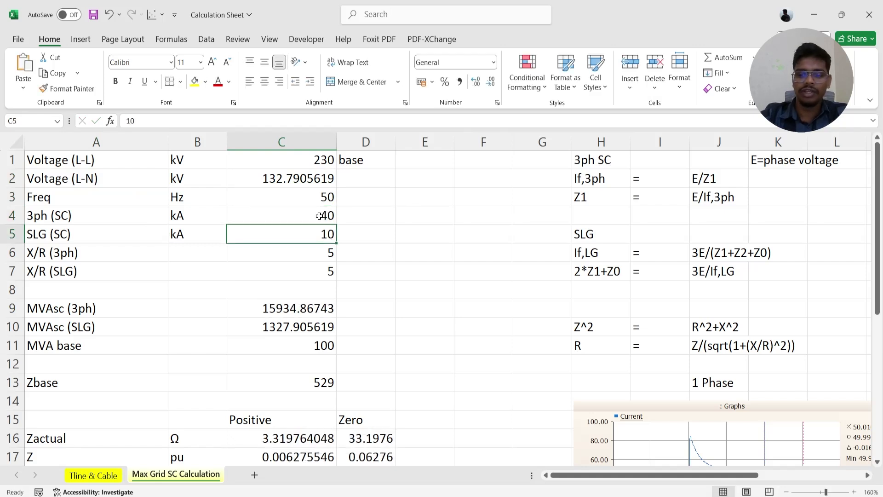
text(20)
key(Return)
- Set both the three-phase and the SLG X/R ratios to 10
text(10)
key(Return)
text(10)
key(Return)
drag(301, 252, 50, 271)
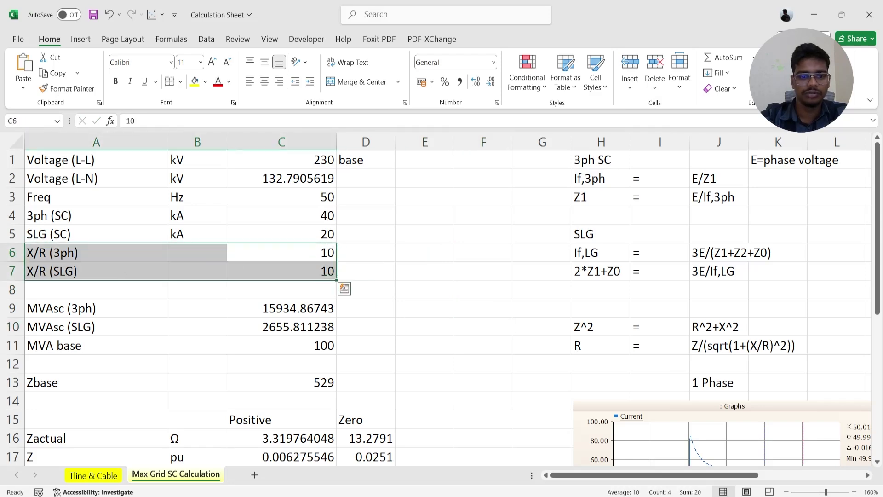
- Review the sheet's voltage, frequency, short-circuit current, X/R ratio and MVA base cells
click(302, 496)
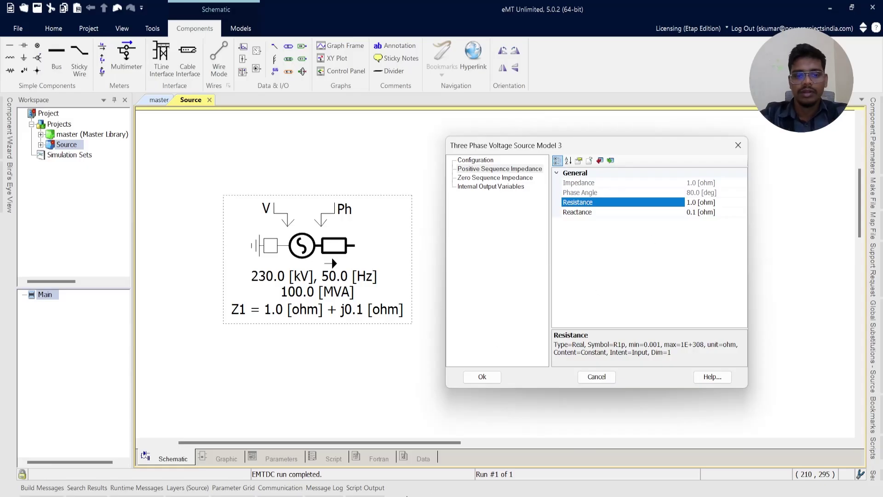
click(406, 496)
click(326, 342)
click(209, 312)
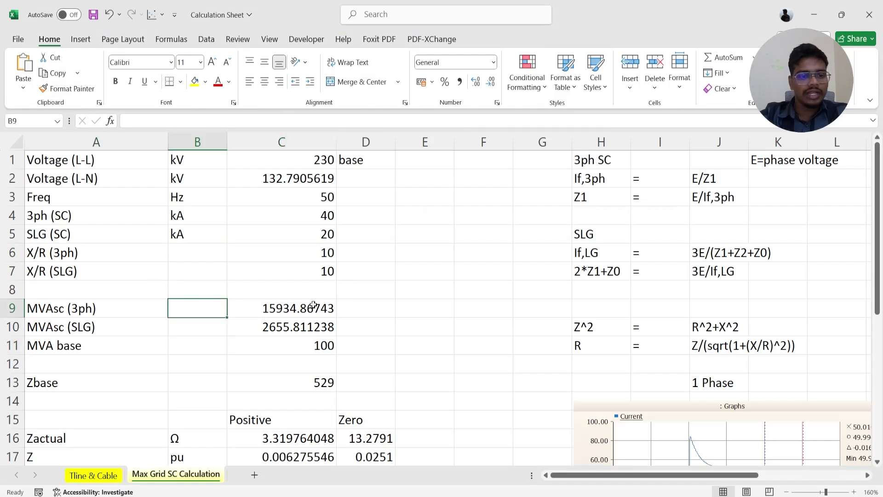
click(322, 202)
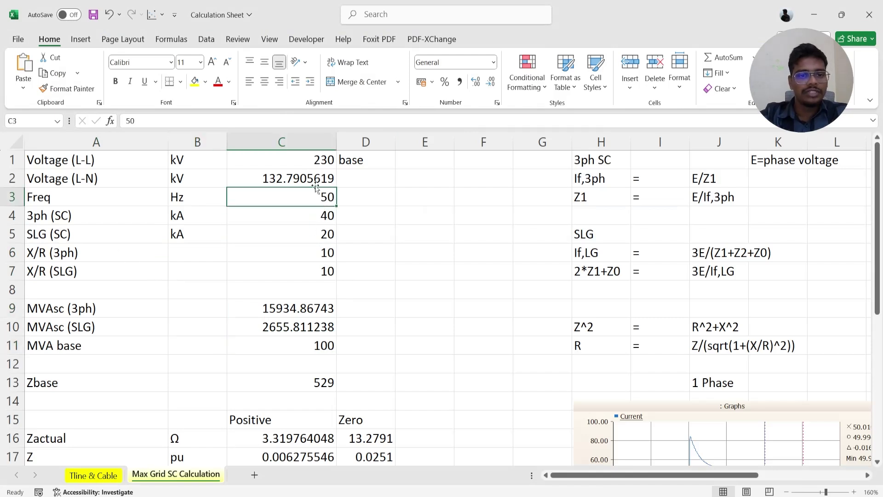
click(311, 184)
click(315, 348)
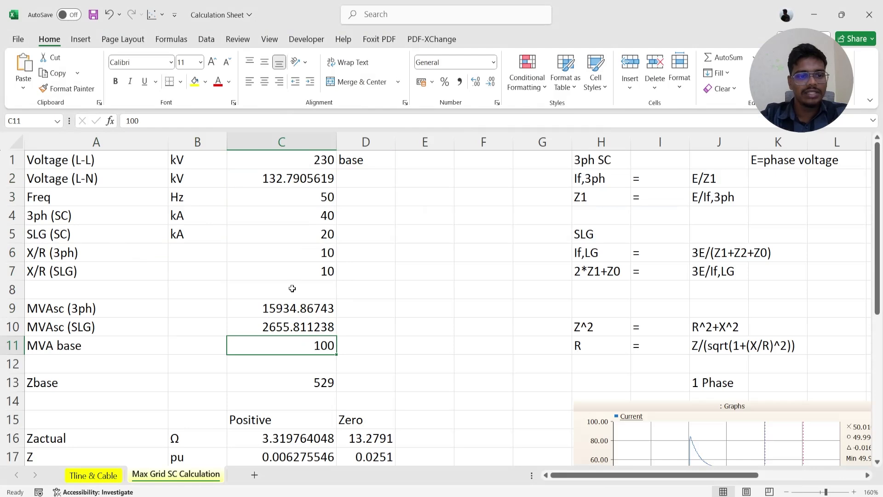
drag(304, 216, 300, 265)
click(466, 270)
- Examine the short-circuit formulas and the calculated positive and zero sequence R and X cells in ohms
scroll(248, 279, down, 3)
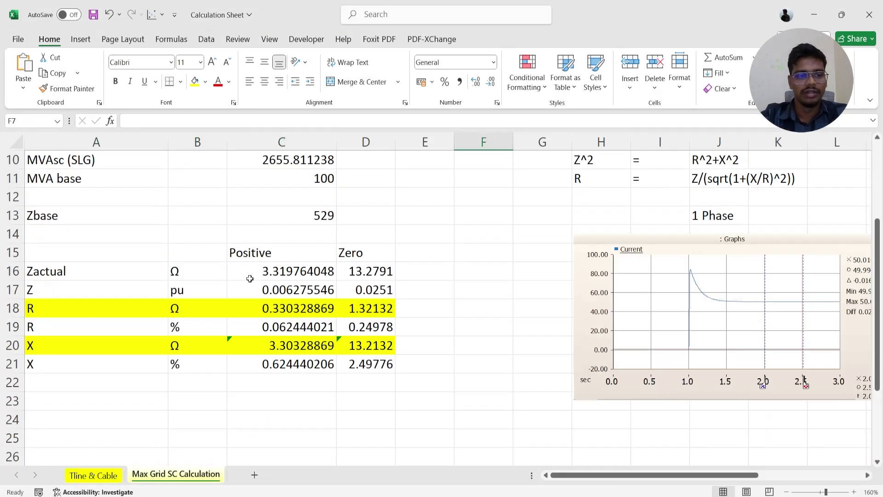
scroll(327, 293, up, 3)
drag(593, 160, 778, 360)
click(778, 361)
click(660, 234)
scroll(284, 282, down, 4)
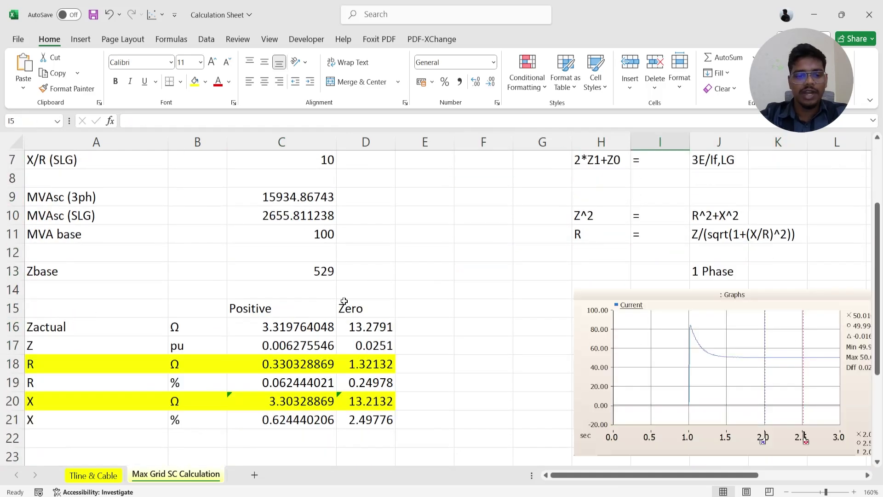
click(288, 251)
click(365, 253)
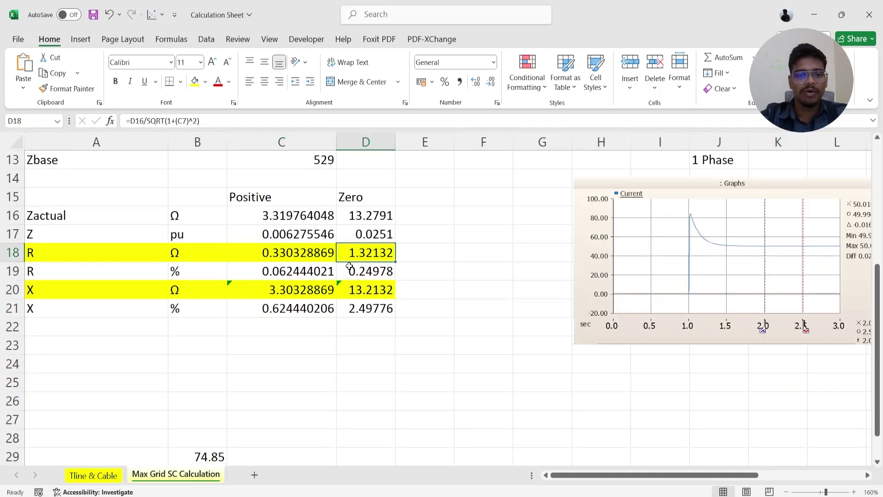
click(298, 287)
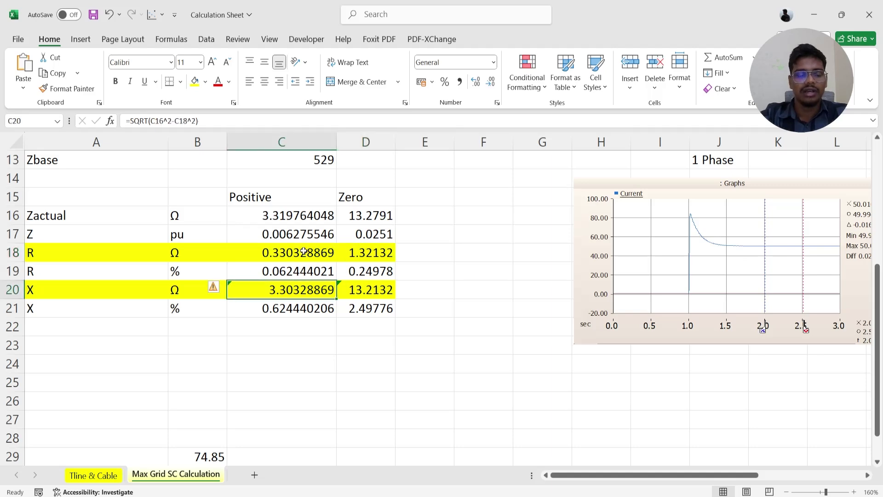
- Copy the positive sequence R in ohms from C18 into the PSCAD source's positive sequence Resistance, 0.330328869 ohm
click(282, 254)
key(ctrl+c)
key(alt+Tab)
click(699, 201)
key(ctrl+v)
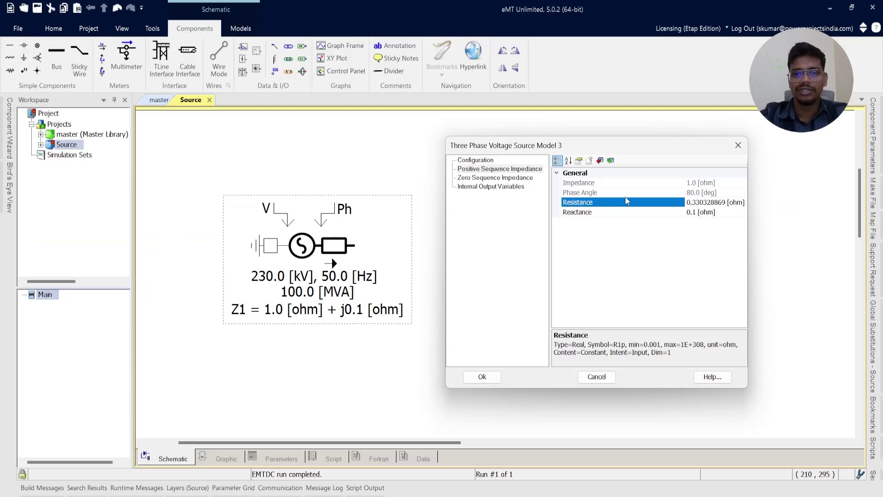
- Copy the positive sequence X in ohms from Excel cell C20 into the PSCAD source's positive sequence Reactance, 3.30328869 ohm
key(alt+Tab)
click(292, 356)
click(297, 296)
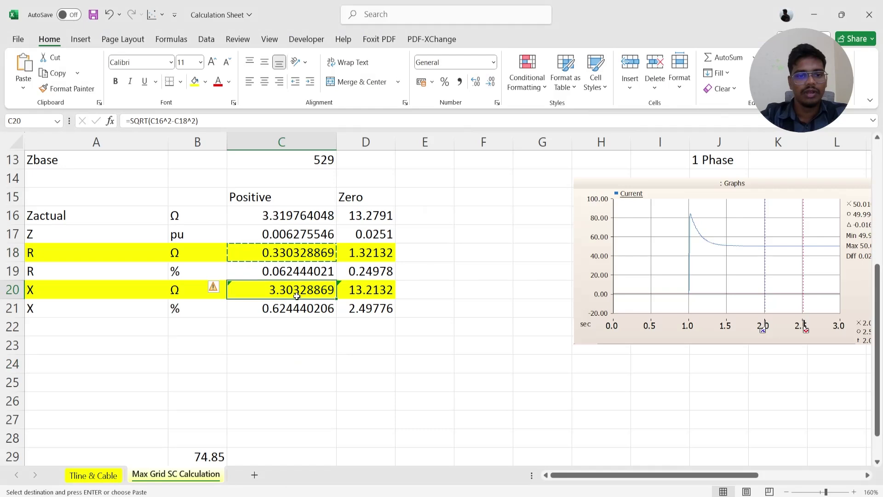
key(ctrl+c)
key(alt+Tab)
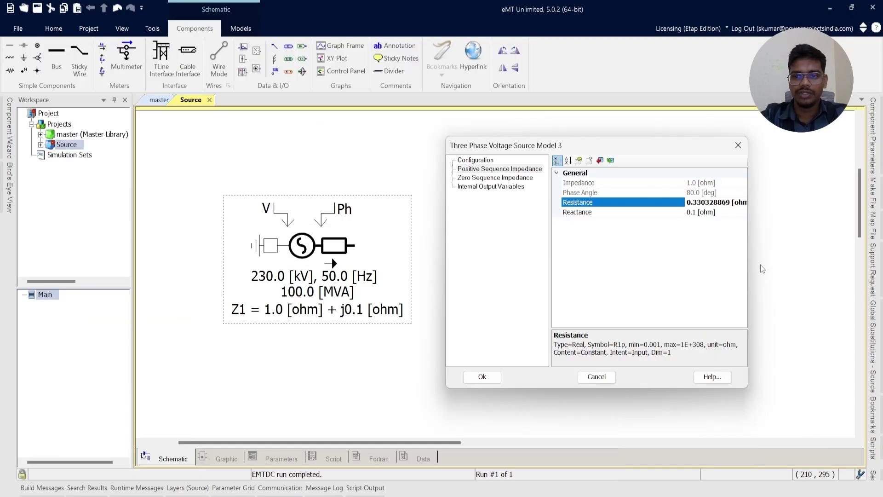
click(689, 213)
key(ctrl+v)
key(Return)
- Copy the zero sequence R in ohms from Excel cell D18 into the PSCAD source's zero sequence Resistance, 1.321315476 ohm
key(alt+Tab)
key(Right)
key(Up)
key(Up)
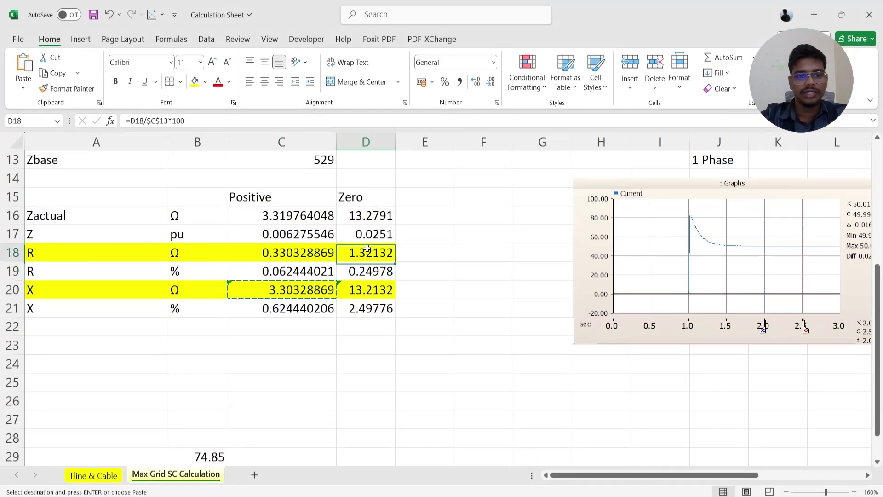
key(ctrl+c)
key(alt+Tab)
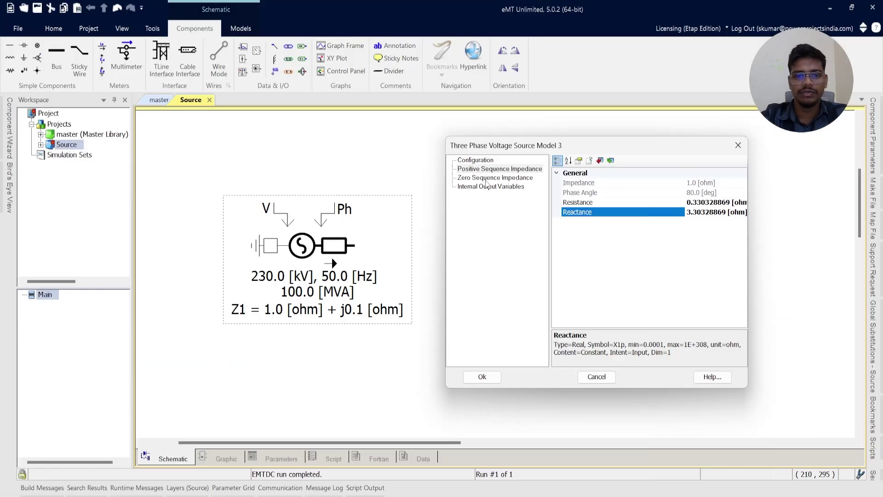
click(487, 179)
click(697, 203)
key(ctrl+v)
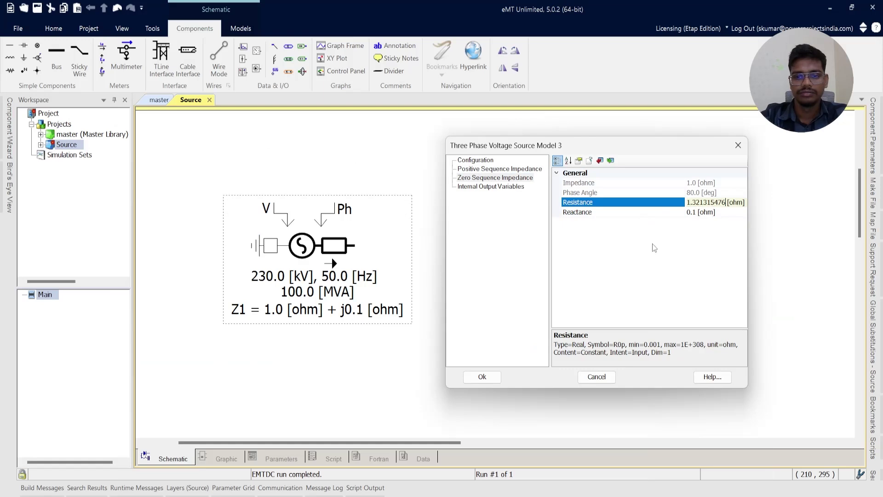
key(Return)
- Copy the zero sequence X in ohms from Excel cell D20 into the PSCAD source's zero sequence Reactance and apply the parameters
key(alt+Tab)
key(Down)
key(Down)
key(ctrl+c)
key(alt+Tab)
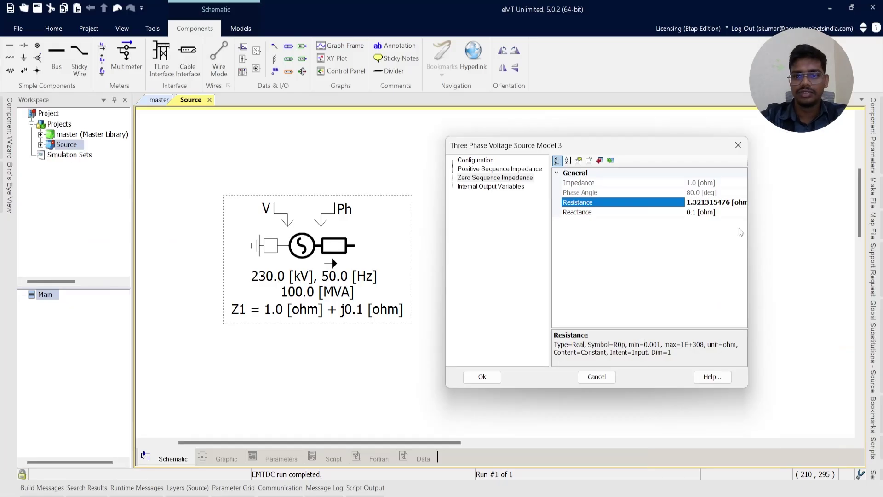
click(695, 212)
key(ctrl+v)
key(Return)
click(475, 160)
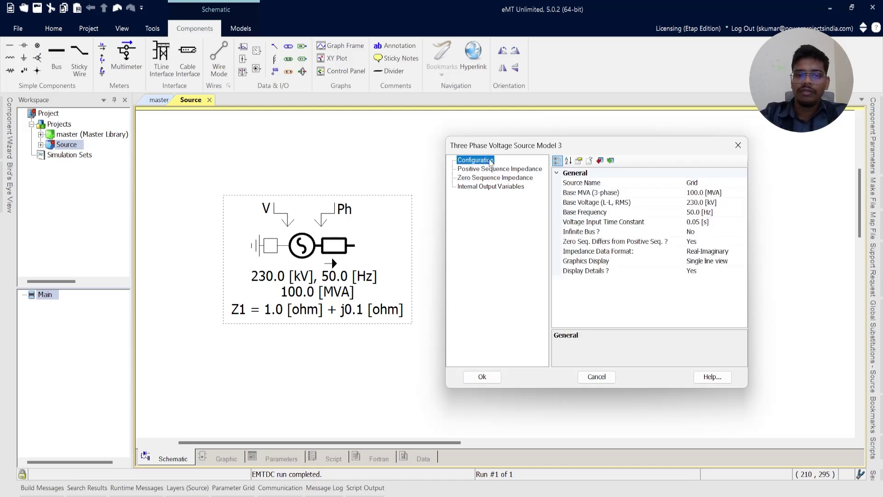
click(481, 376)
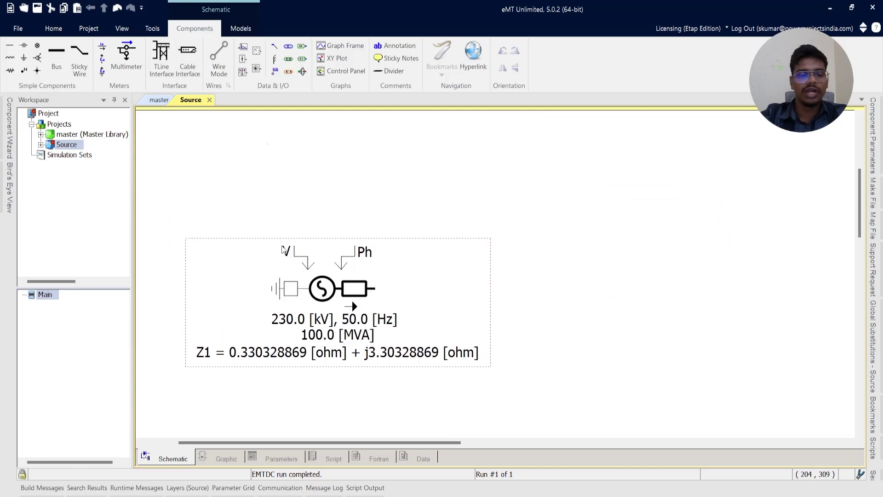
- Place an integer constant and a real constant side by side above the voltage source
click(288, 47)
click(257, 201)
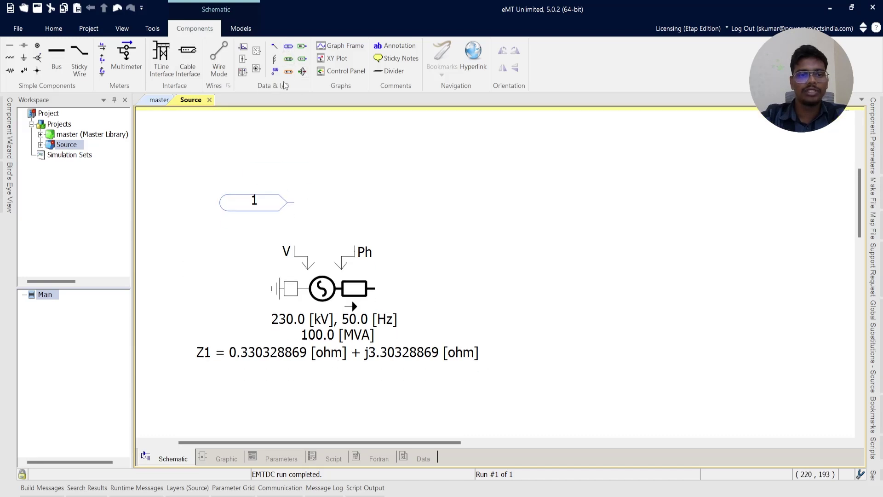
drag(288, 58, 397, 202)
- View the parameters of the integer constant and the real constant, closing each without changes
double_click(271, 203)
key(Escape)
double_click(398, 197)
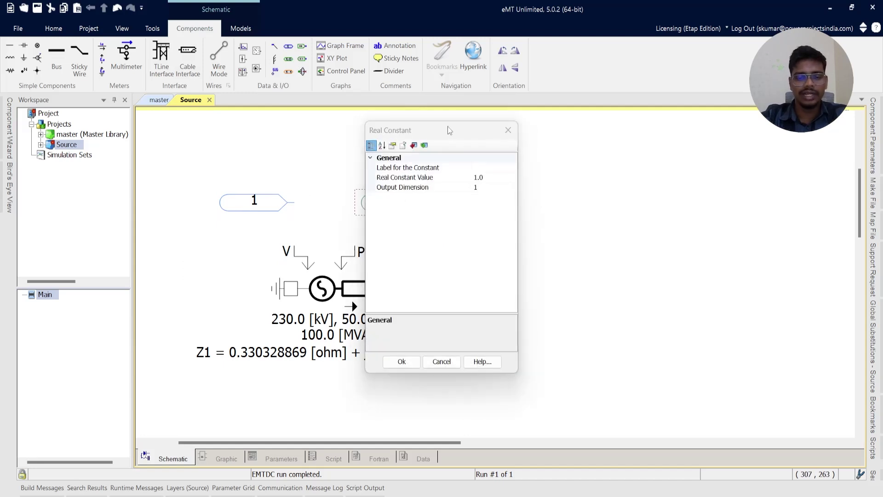
key(Escape)
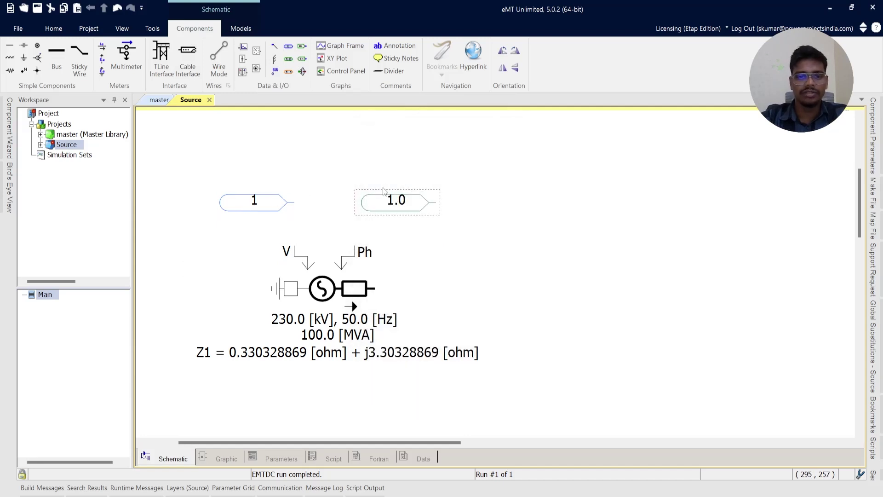
- Delete the real constant, then rotate the integer constant to vertical and connect it to the voltage source's V input
double_click(407, 205)
key(Escape)
key(Delete)
key(r)
drag(263, 205, 303, 203)
- Set the Integer Constant Value of the constant on the V input to 230
double_click(297, 203)
click(494, 171)
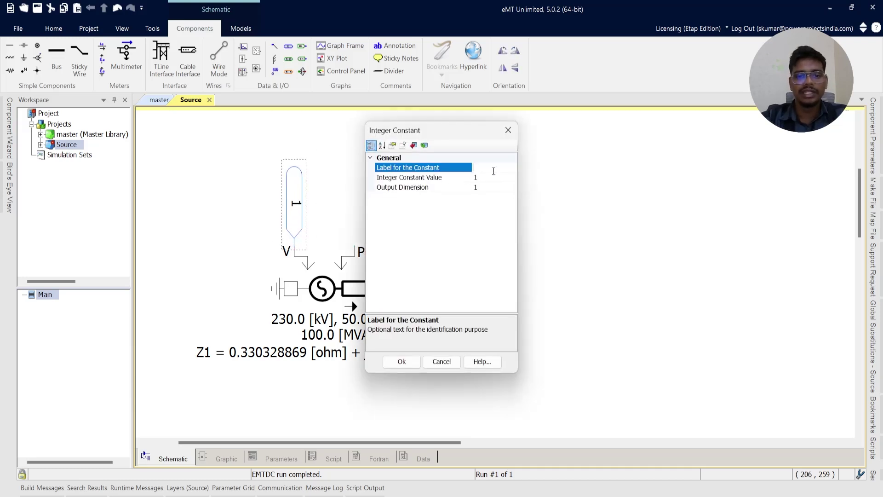
click(489, 179)
text(230)
key(Return)
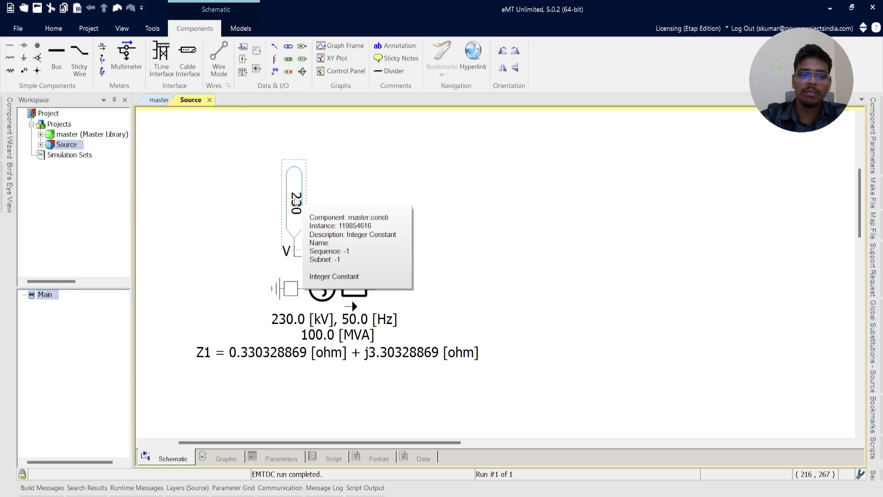
- Duplicate the voltage constant and connect the copy to the source's Ph input
double_click(295, 203)
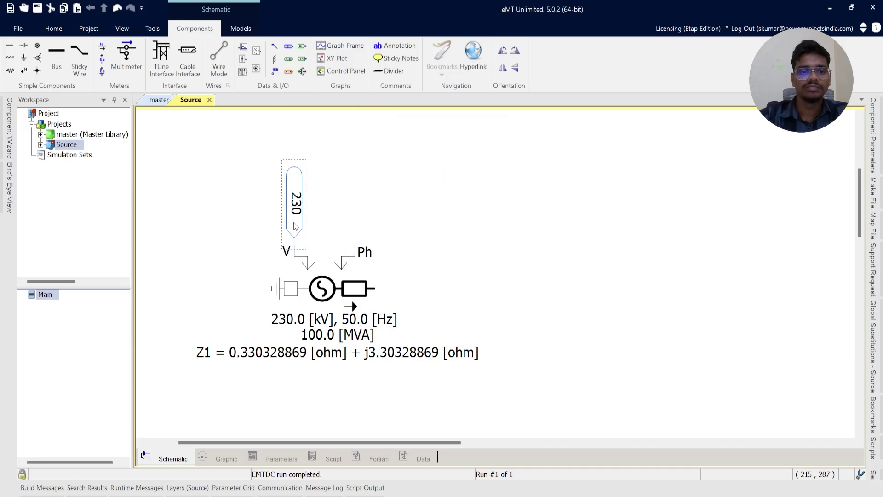
click(398, 195)
key(ctrl+v)
click(361, 201)
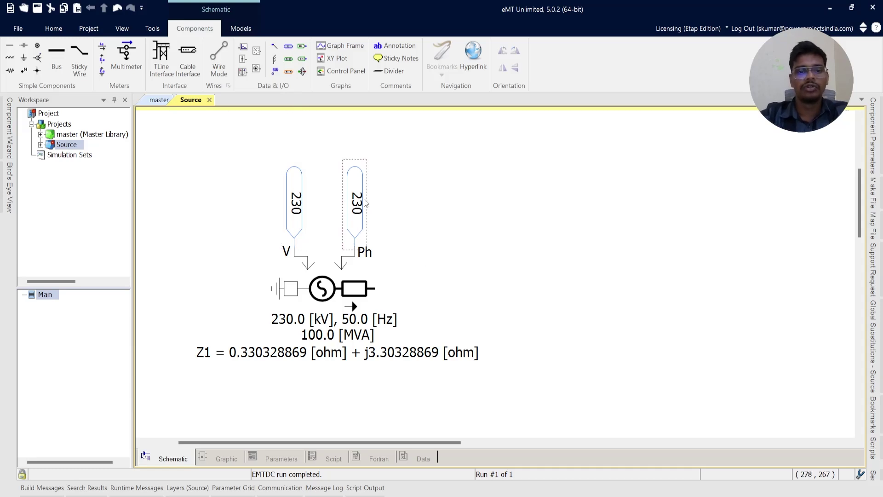
- Set the Integer Constant Value of the constant on the Ph input to 0 and save the project
double_click(366, 203)
click(503, 175)
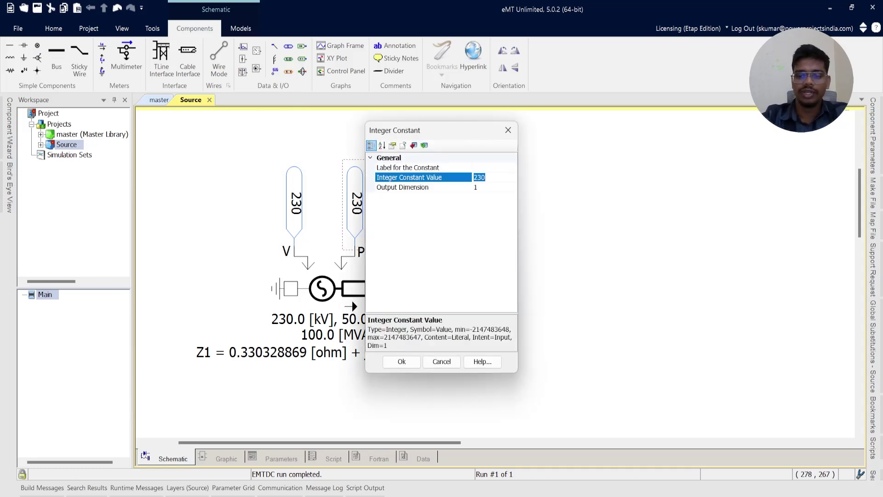
text(0)
key(Return)
scroll(468, 192, down, 1)
key(ctrl+s)
scroll(516, 240, down, 1)
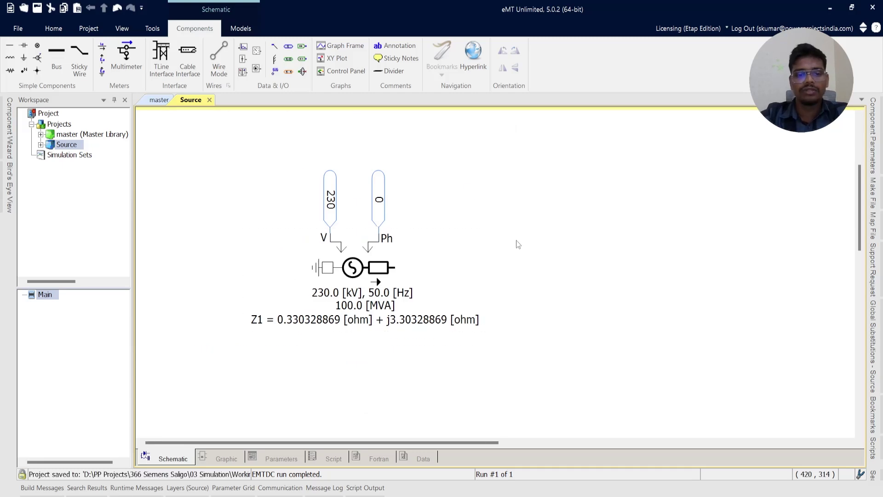
scroll(516, 240, down, 1)
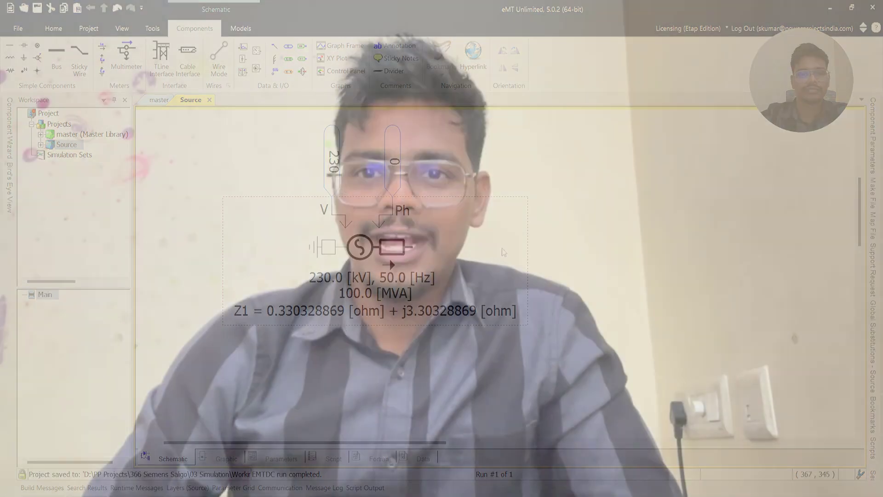